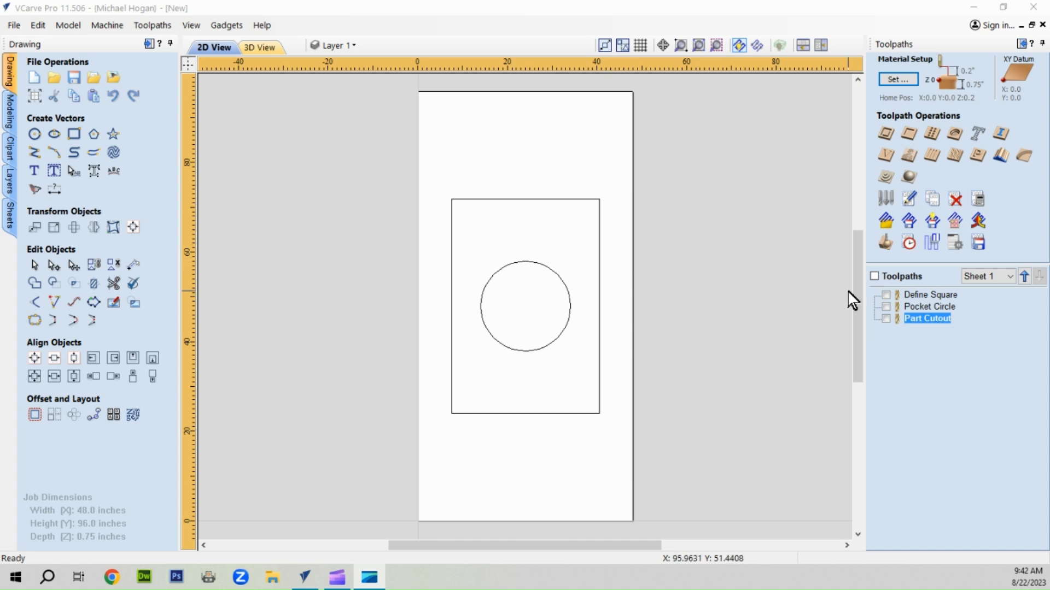
- Show all three toolpaths on Sheet 1, preview them all in 3D, and return to the 2D view with the preview closed
left_click(874, 276)
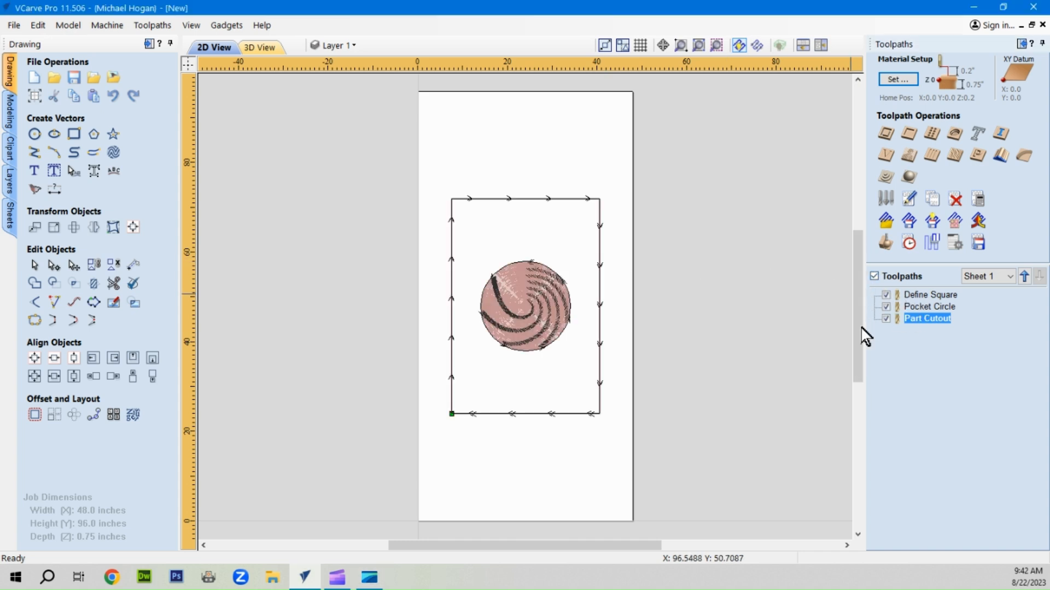
left_click(887, 243)
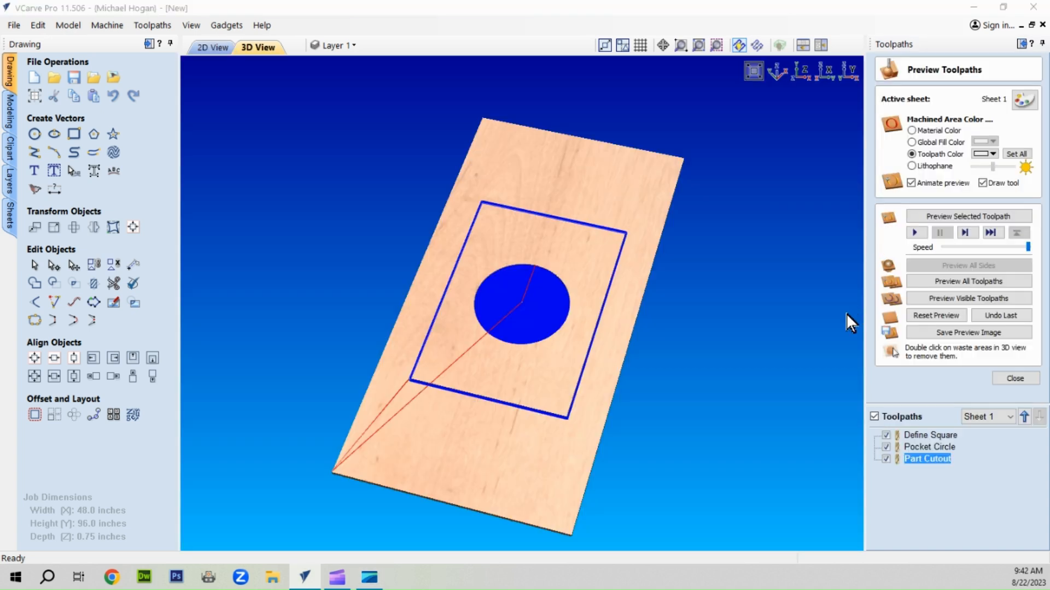
left_click(965, 281)
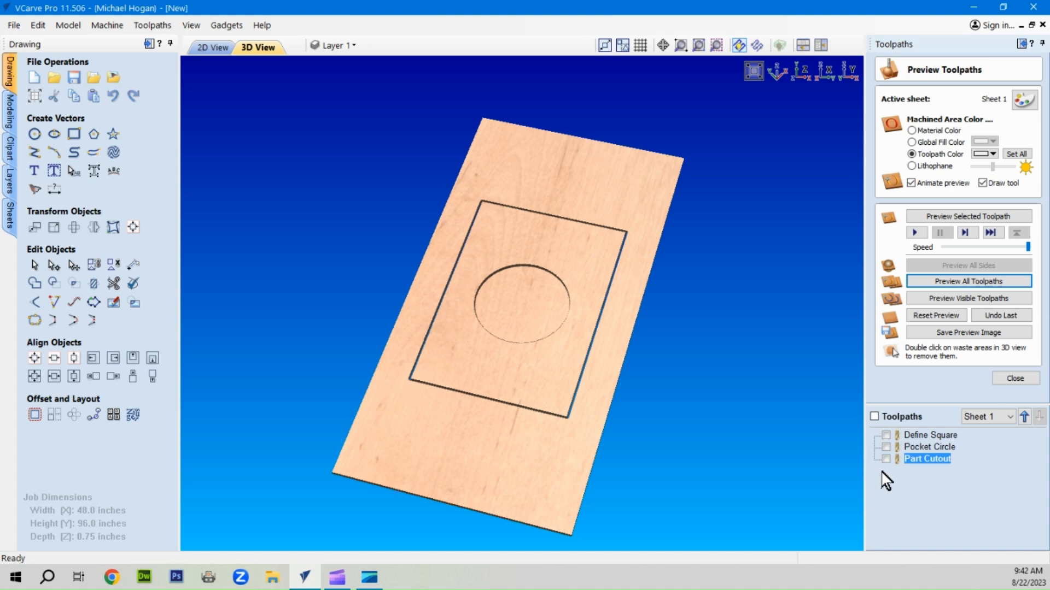
left_click(207, 48)
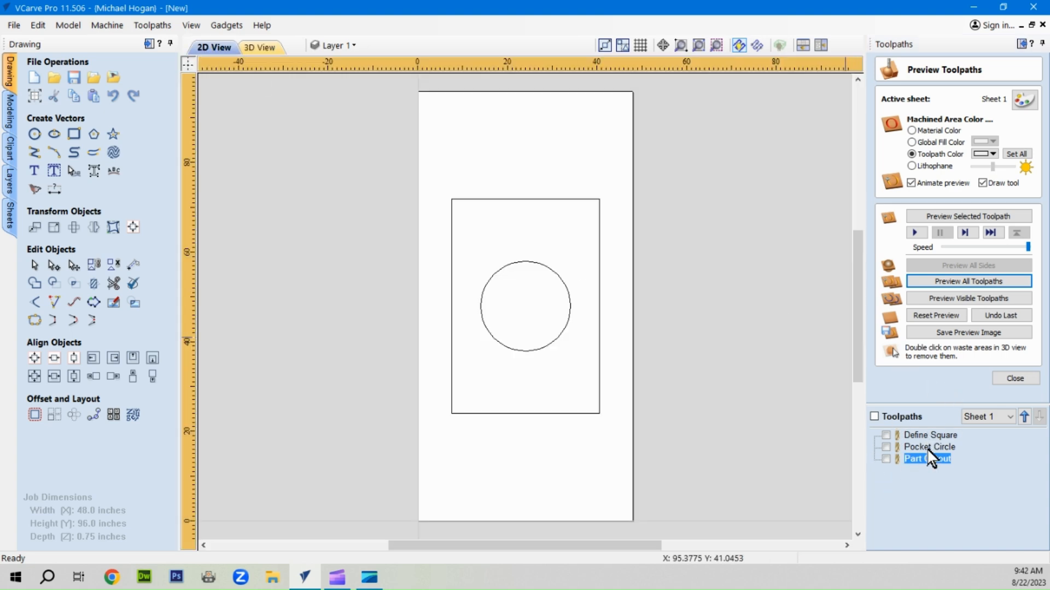
mouse_move(926, 449)
left_click(1013, 380)
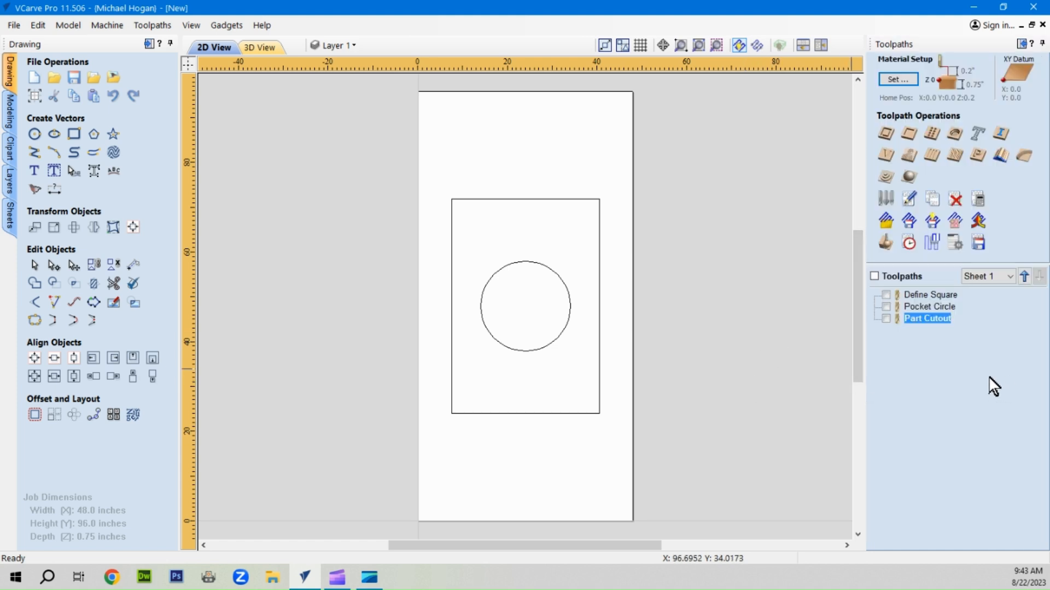
- Save only the selected Define Square toolpath as Define Square.tap in the Tutorial Test folder
left_click(978, 242)
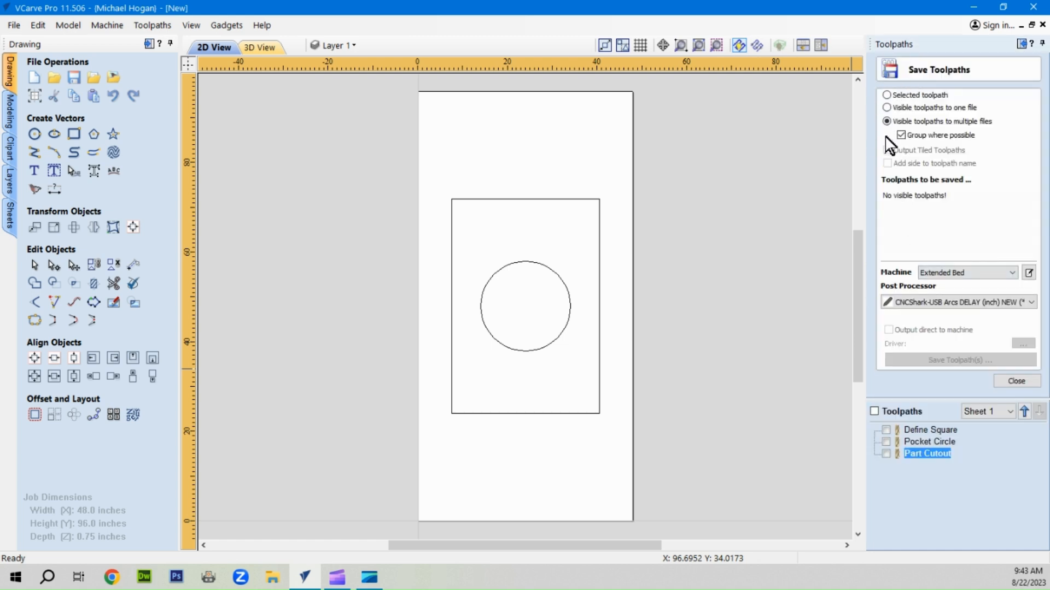
left_click(888, 96)
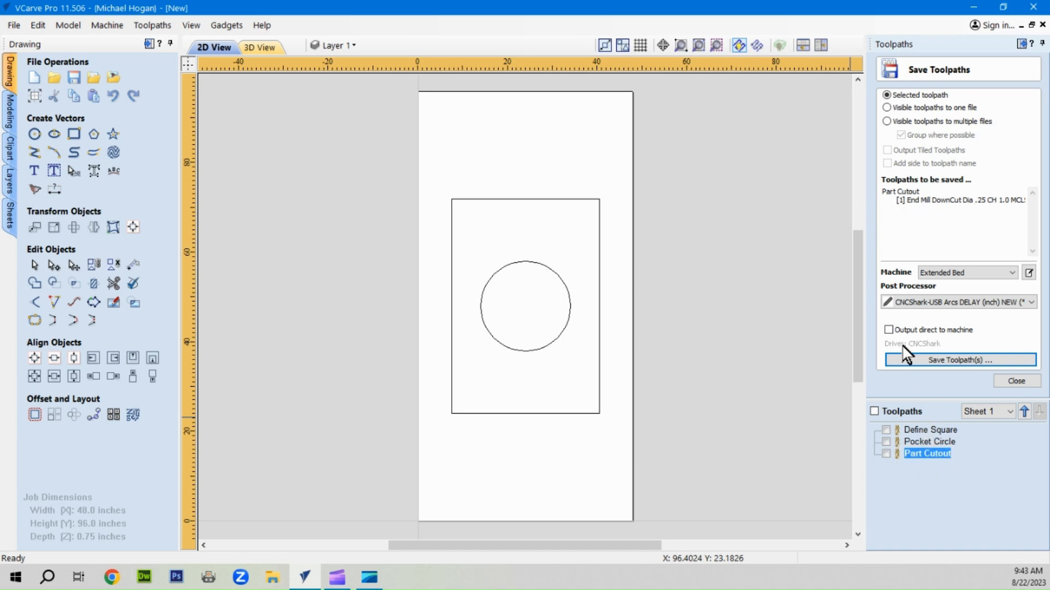
left_click(936, 431)
left_click(931, 442)
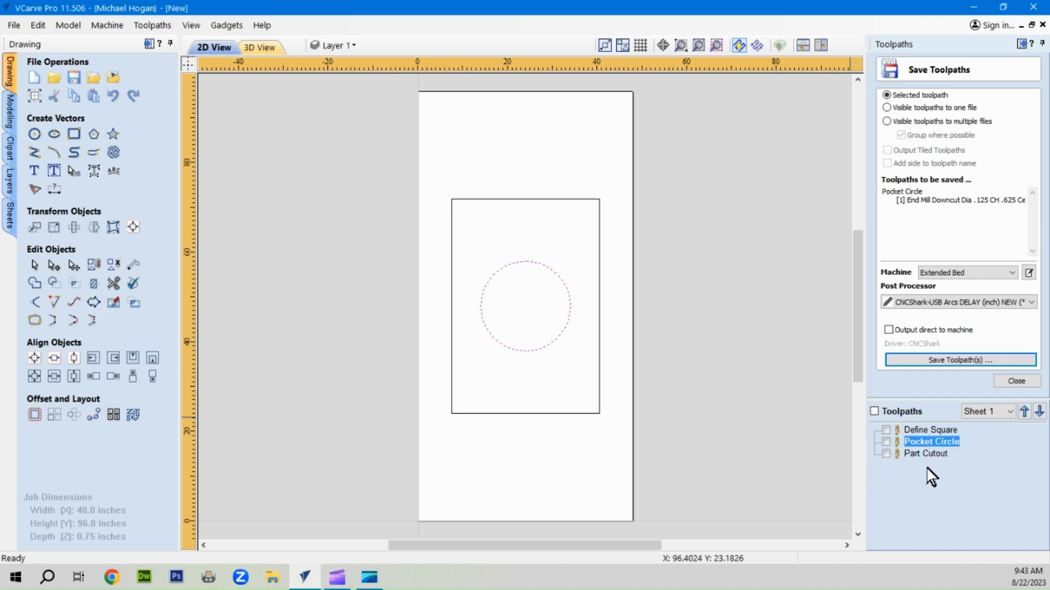
left_click(935, 430)
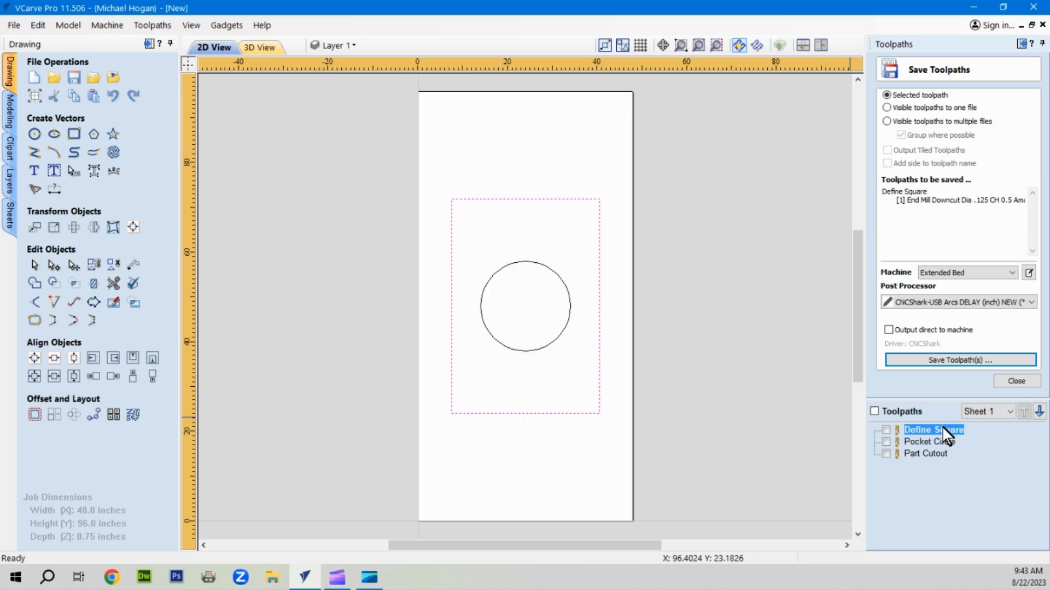
left_click(925, 361)
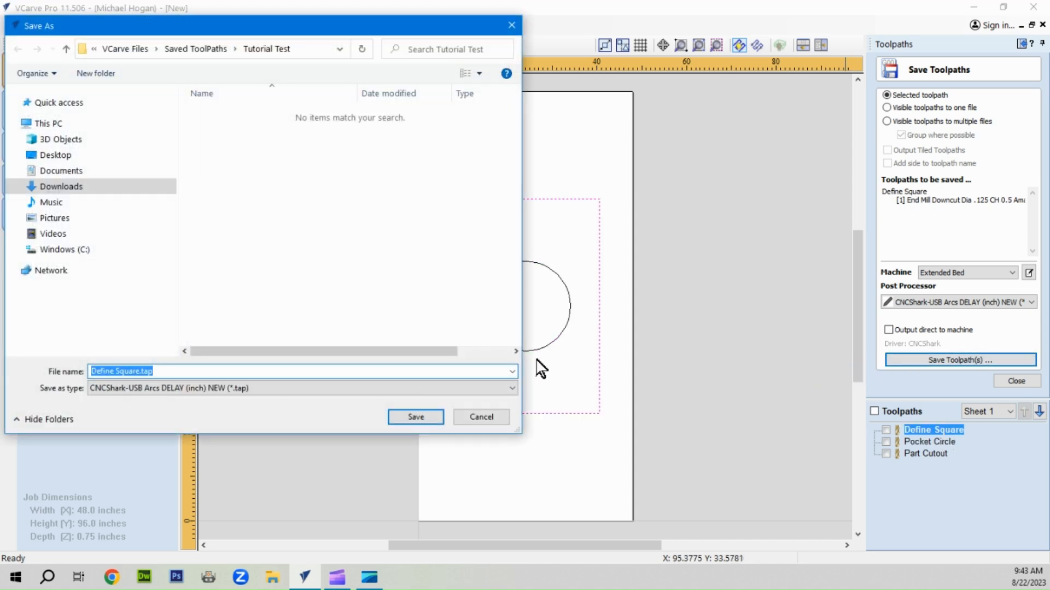
left_click(402, 422)
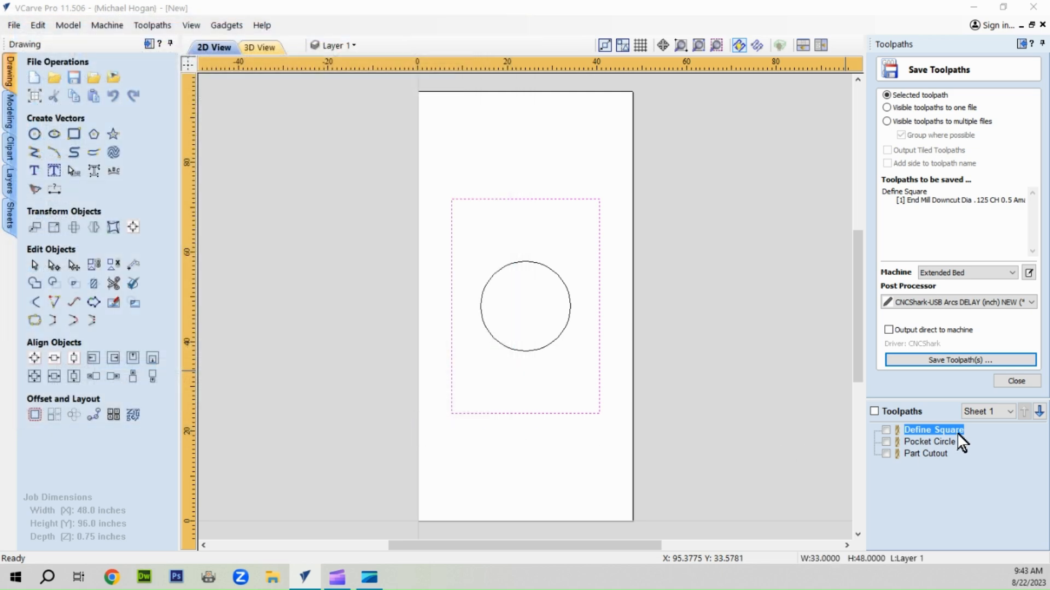
- Save the Pocket Circle and Part Cutout toolpaths individually as Pocket Circle.tap and Part Cutout.tap
left_click(950, 442)
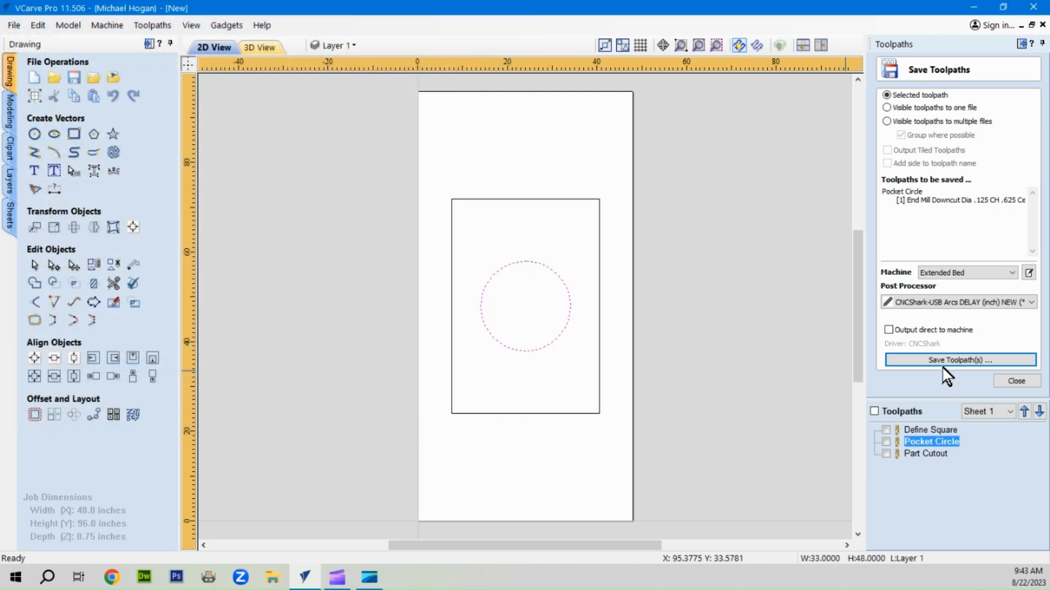
left_click(902, 359)
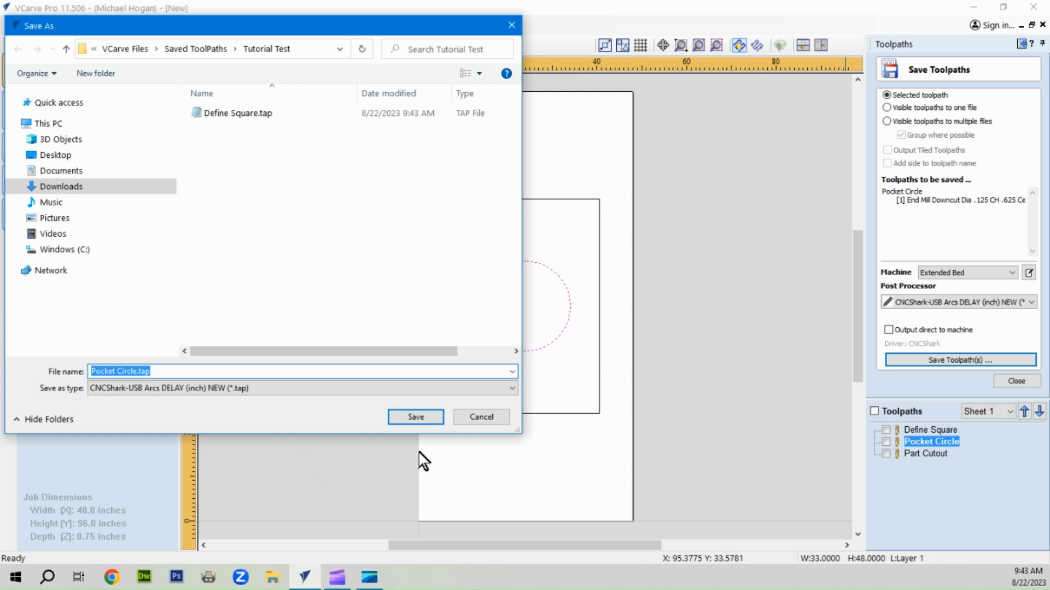
left_click(413, 421)
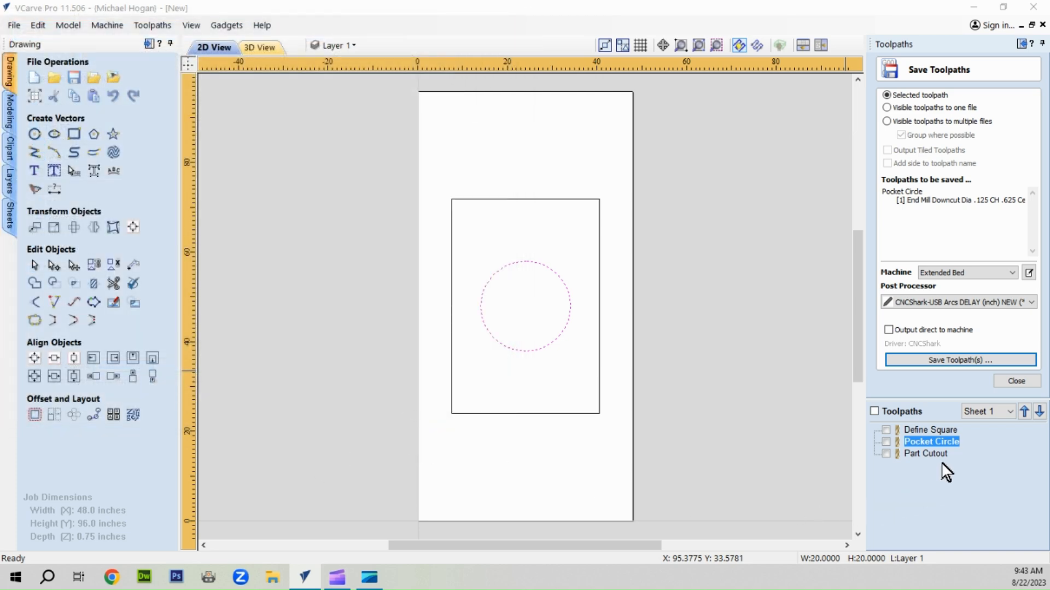
left_click(941, 453)
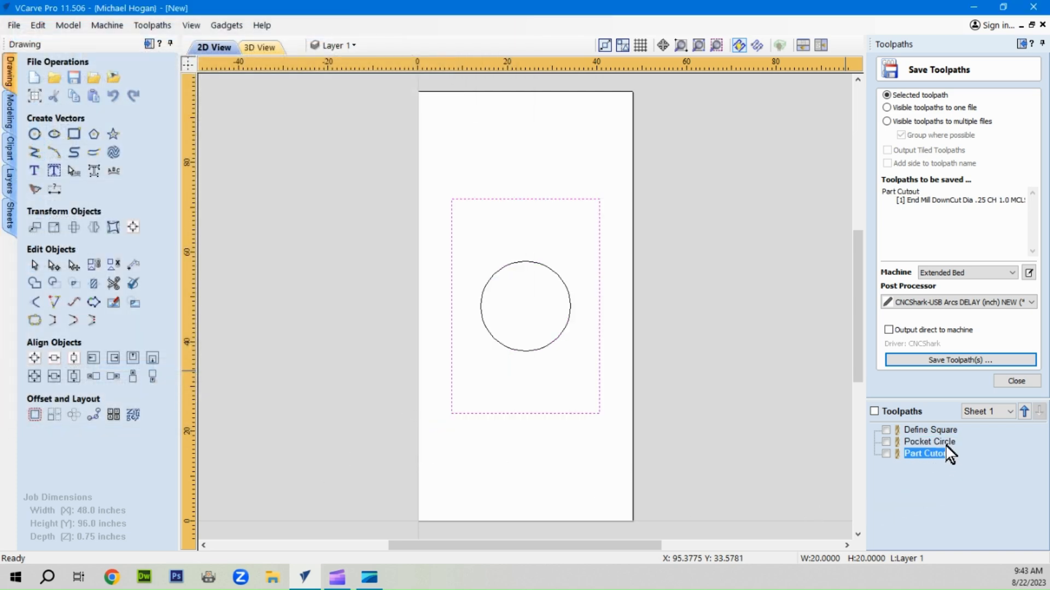
left_click(950, 359)
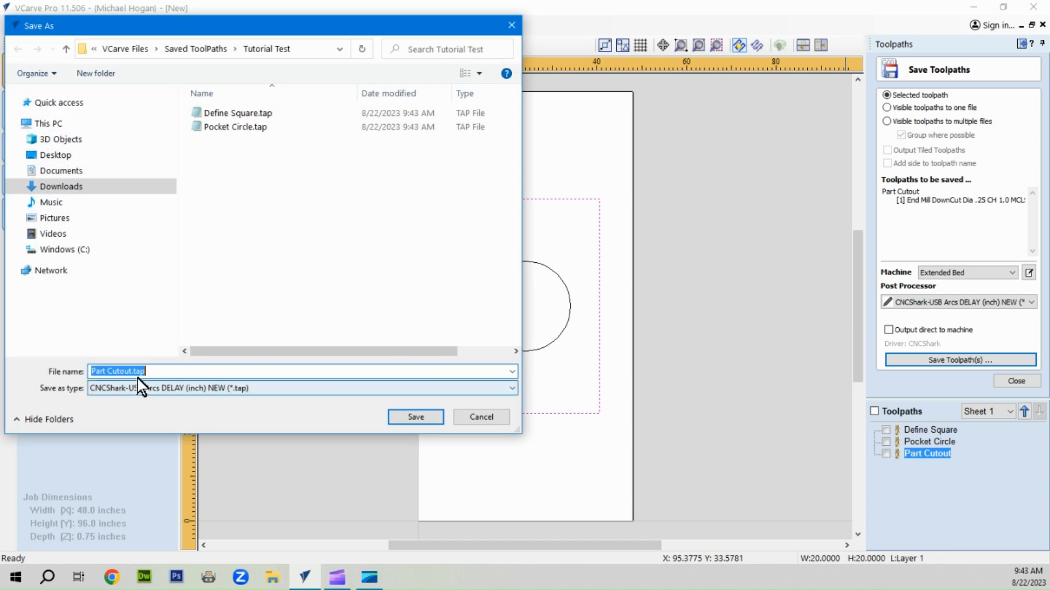
left_click(414, 420)
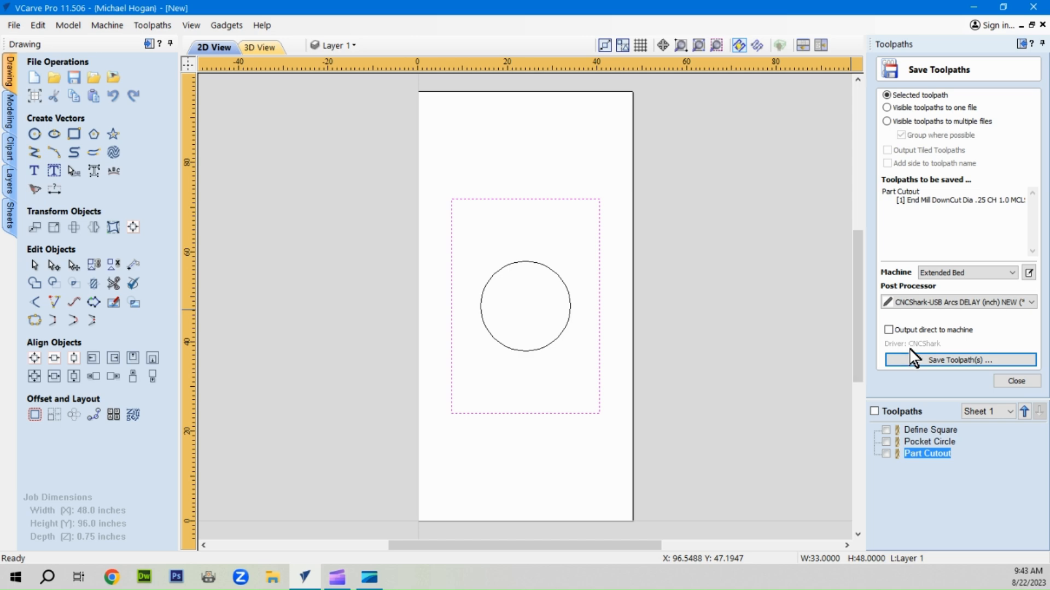
- Delete Define Square.tap, Part Cutout.tap and Pocket Circle.tap from the Tutorial Test folder, leaving without saving, and deselect the vector
left_click(914, 362)
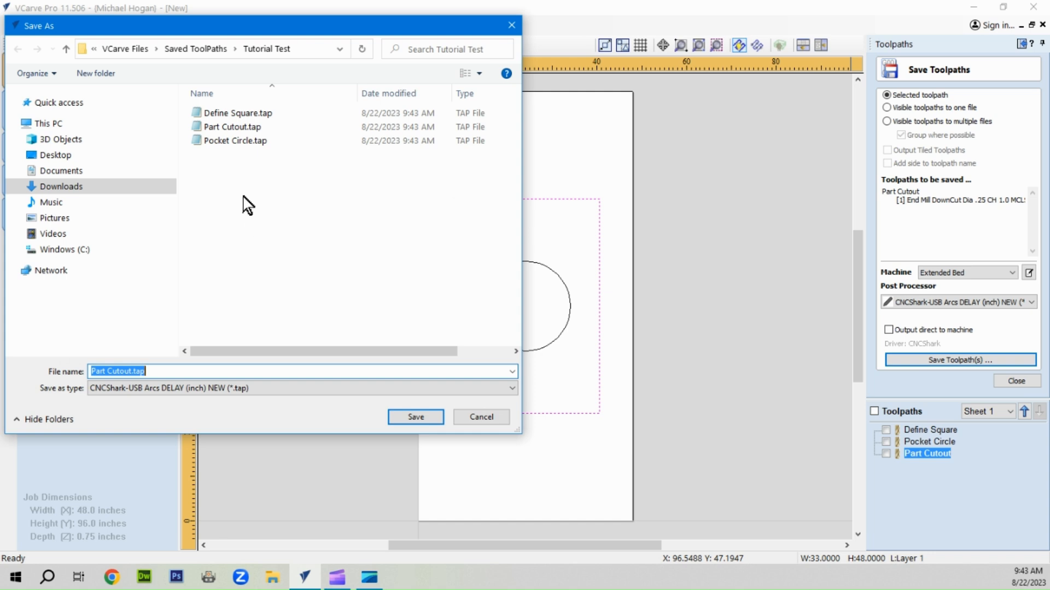
left_click(238, 114)
right_click(236, 113)
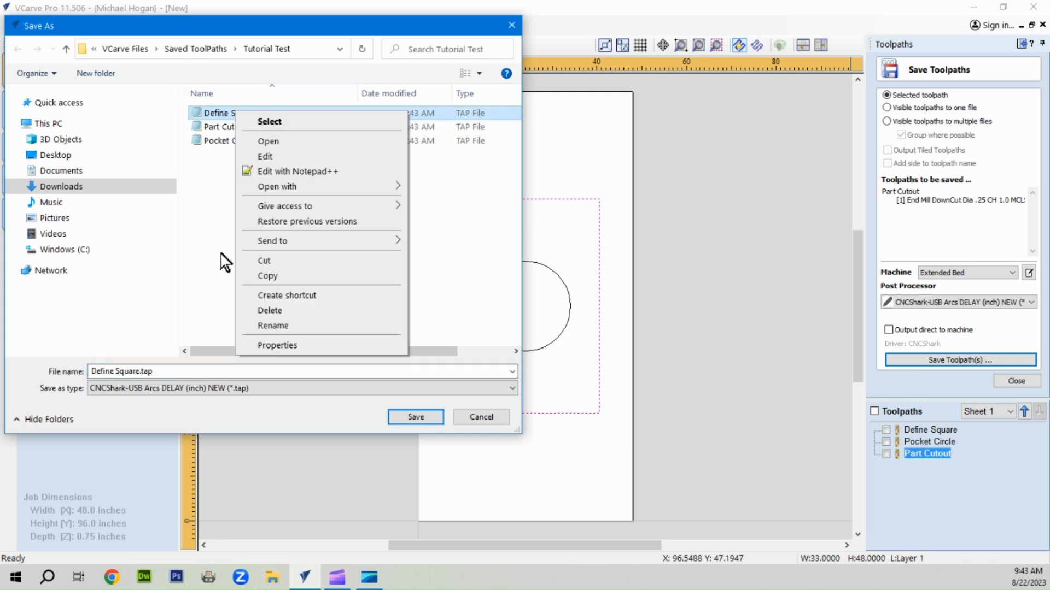
left_click(277, 310)
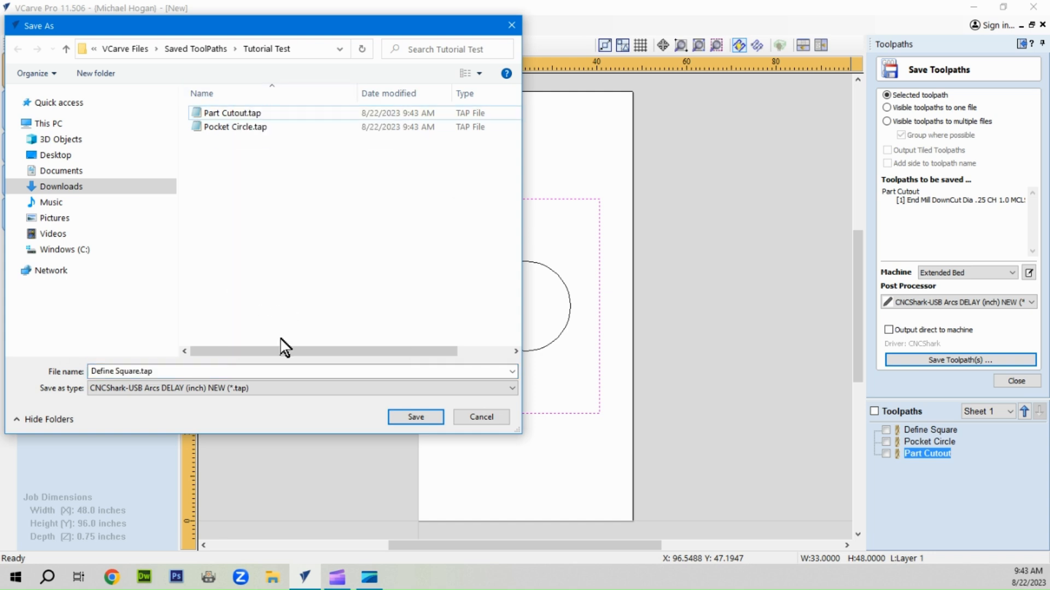
left_click(244, 113)
right_click(244, 113)
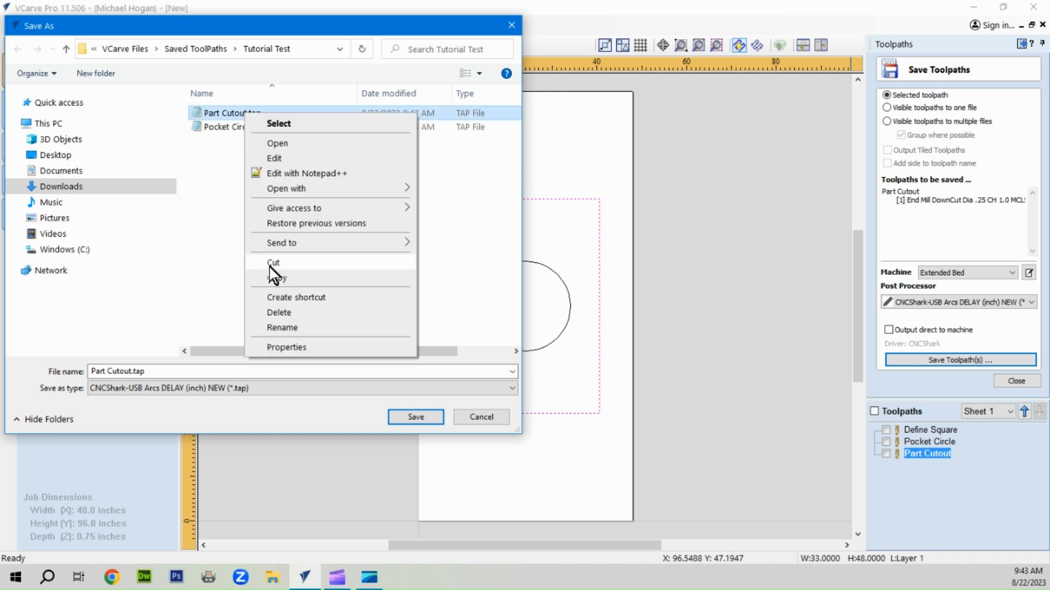
left_click(279, 311)
left_click(229, 113)
right_click(229, 113)
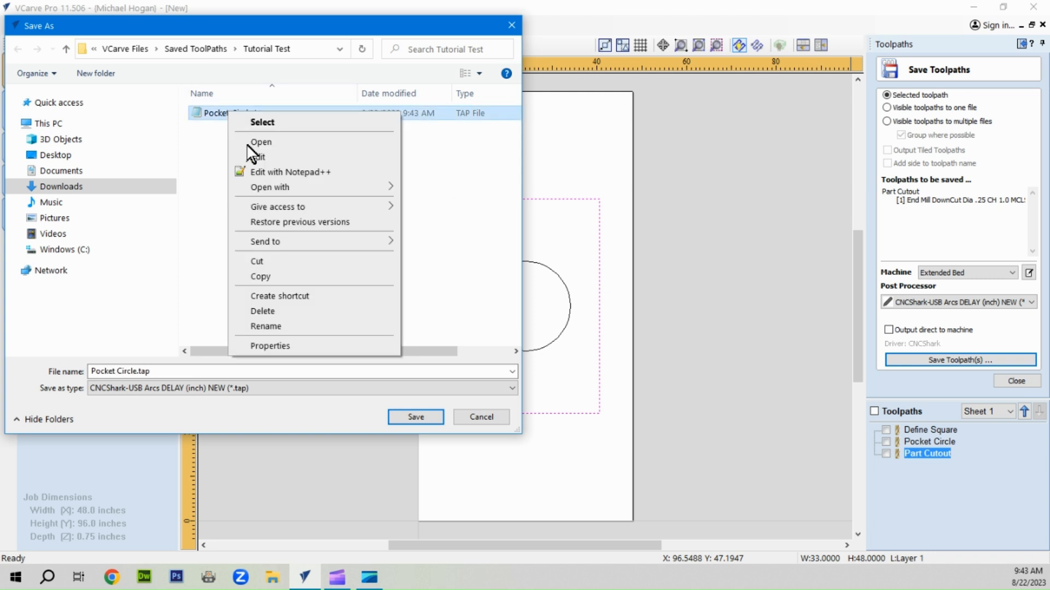
left_click(272, 311)
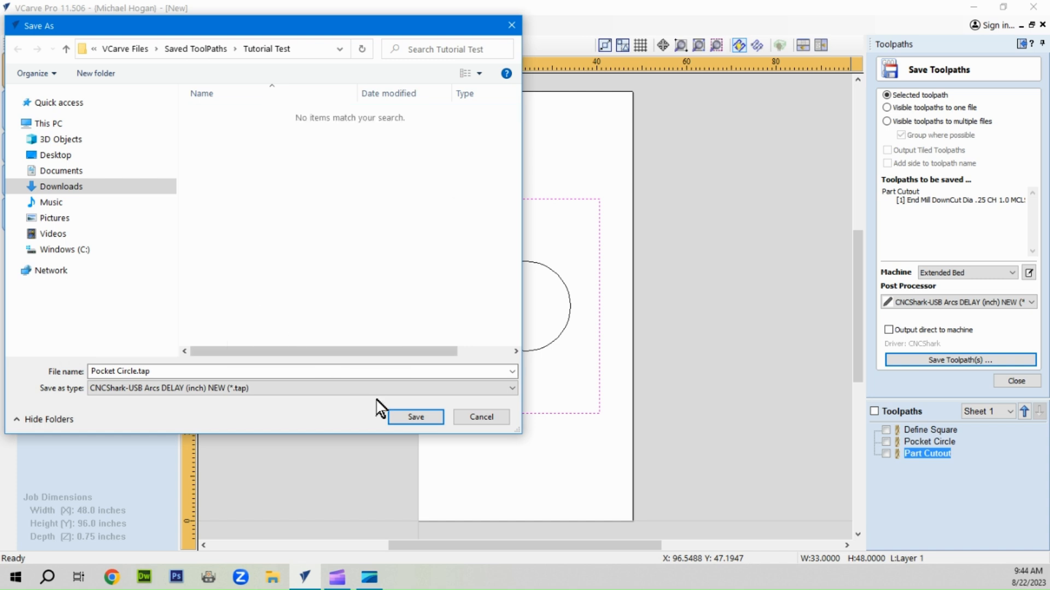
left_click(484, 418)
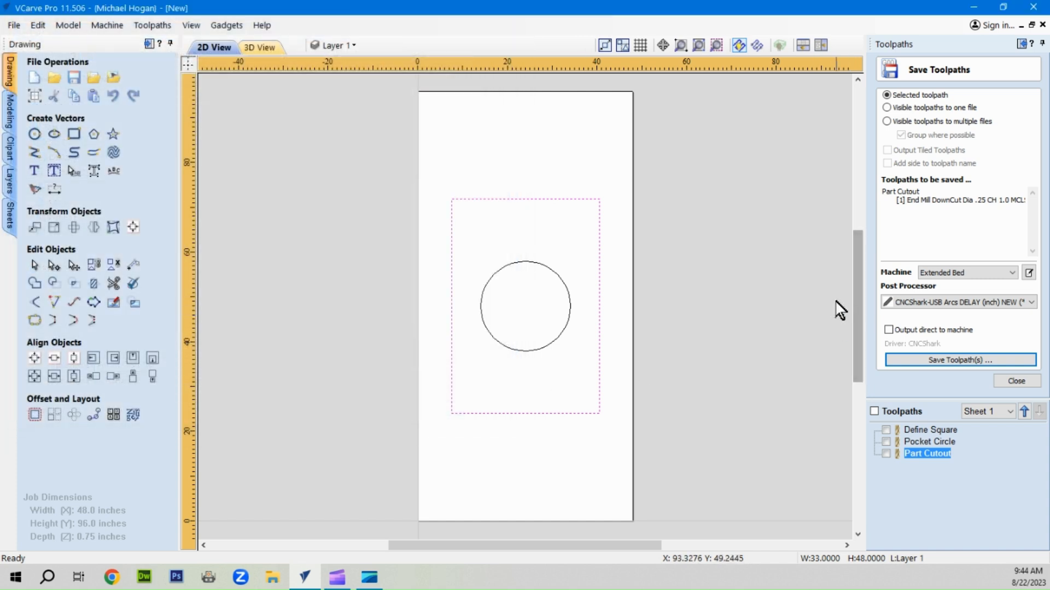
left_click(793, 285)
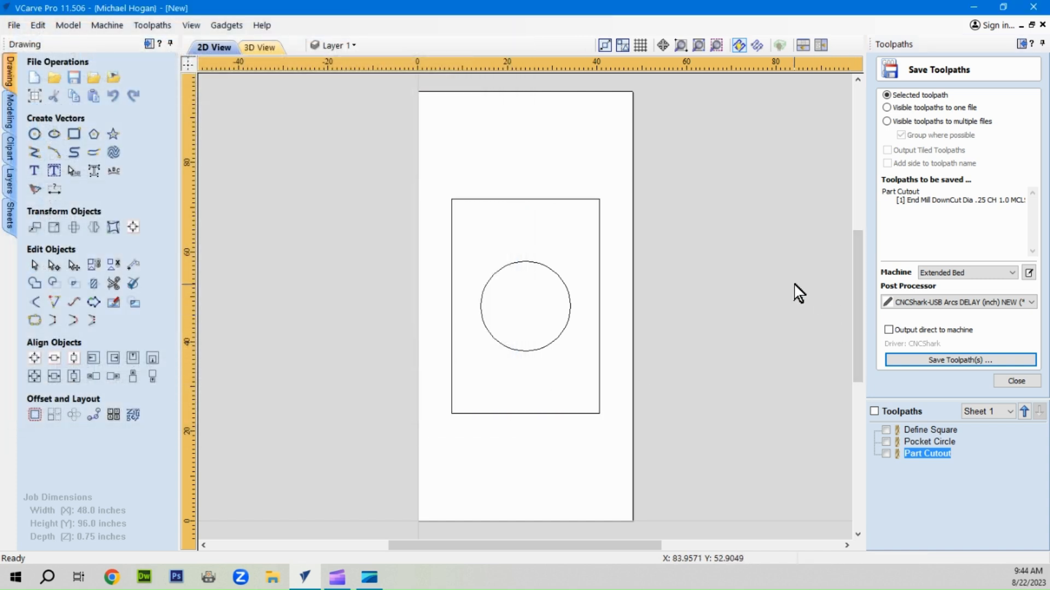
- Save the visible toolpaths to one file, Define Square.tap, with Define Square and Pocket Circle shown and Part Cutout hidden
left_click(887, 107)
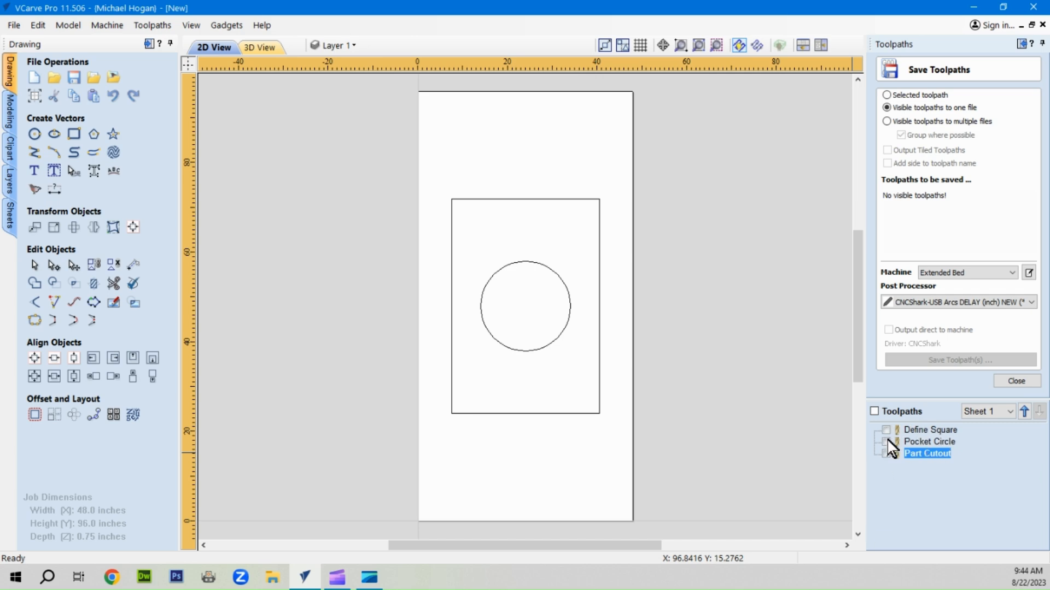
left_click(874, 412)
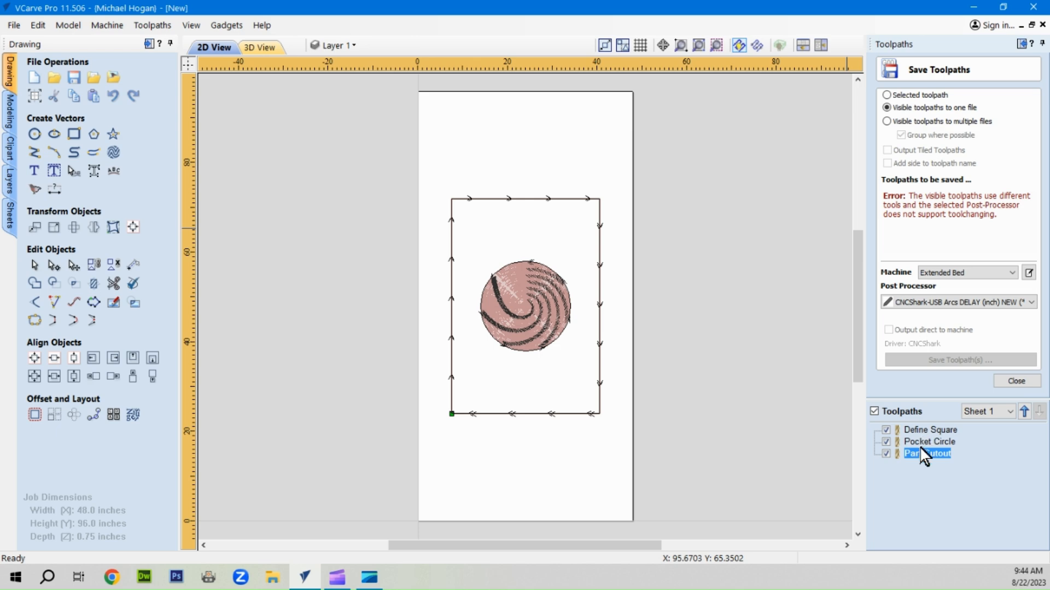
mouse_move(909, 452)
left_click(886, 453)
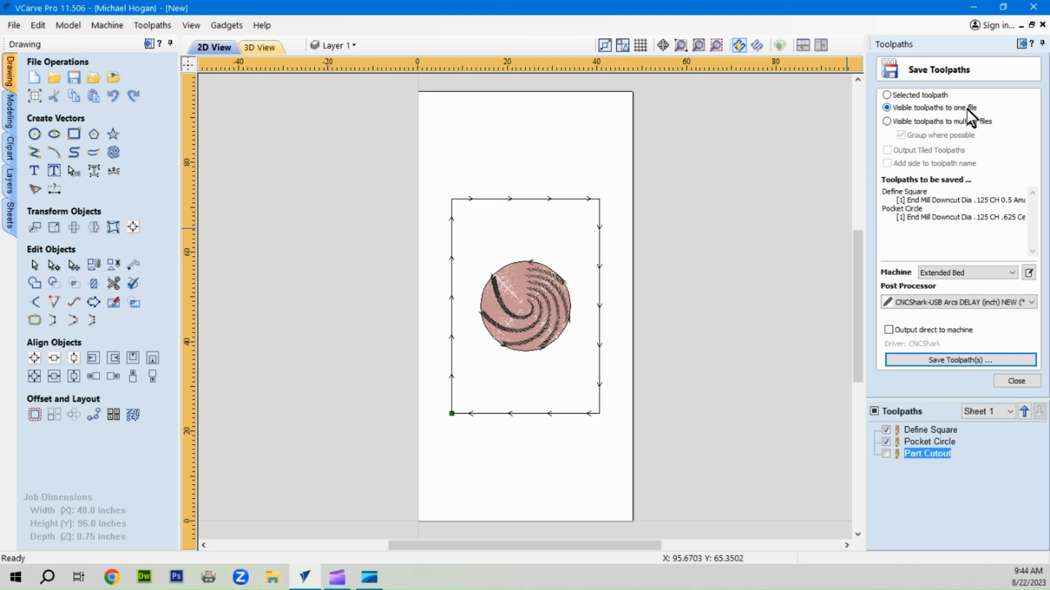
left_click(966, 356)
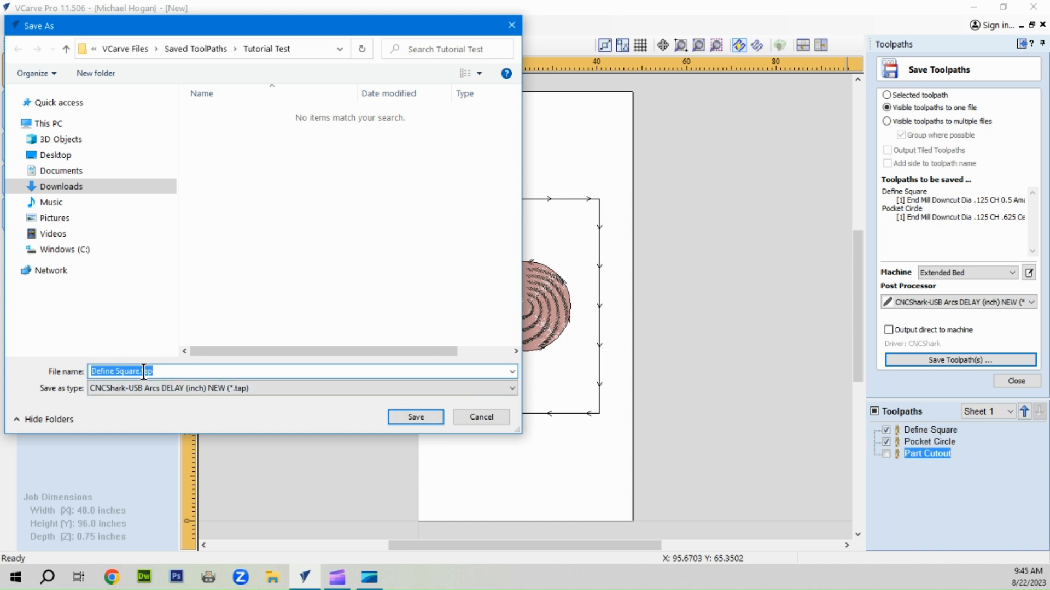
left_click(422, 422)
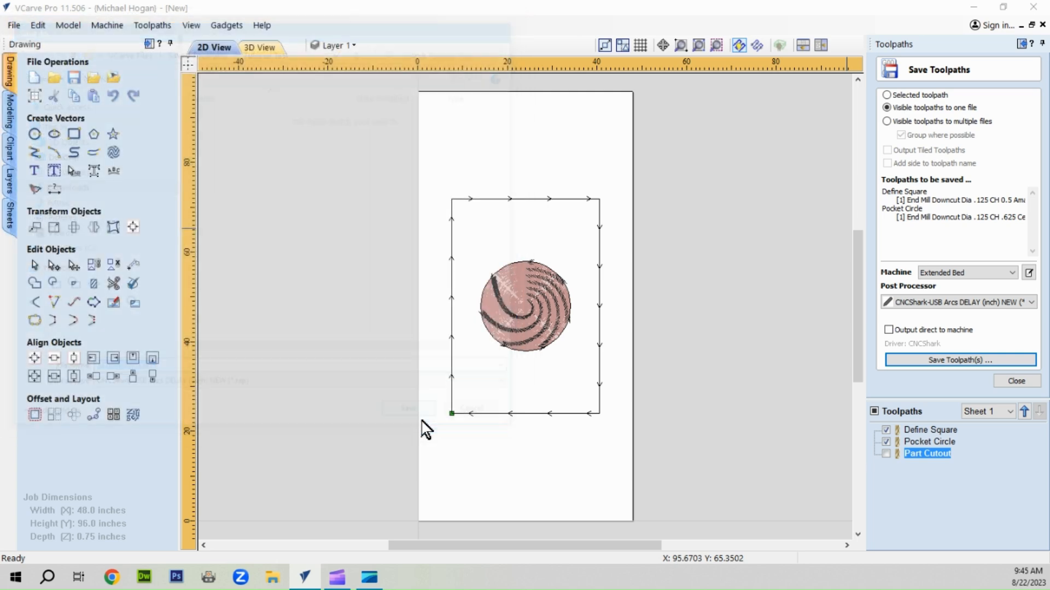
- Delete the combined Define Square.tap from the Tutorial Test folder, cancel the save and close the toolpath saving options
left_click(944, 360)
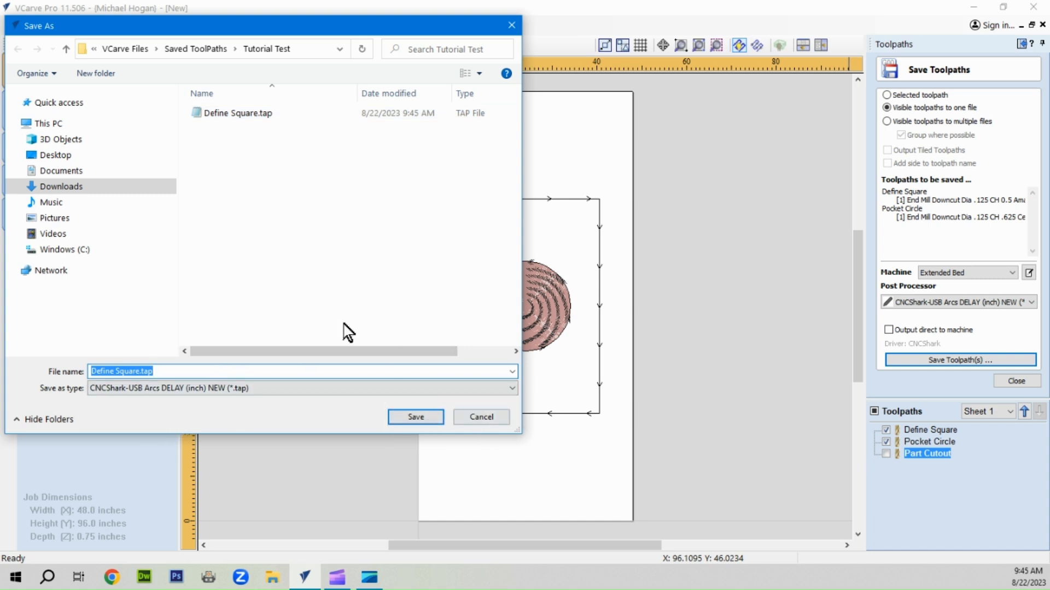
left_click(249, 115)
right_click(249, 113)
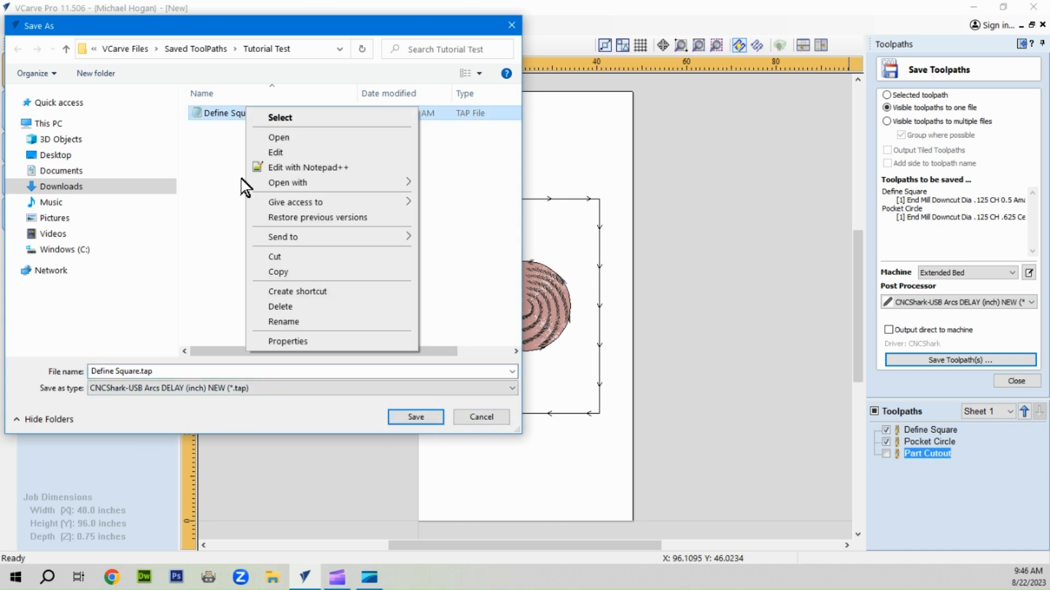
left_click(278, 306)
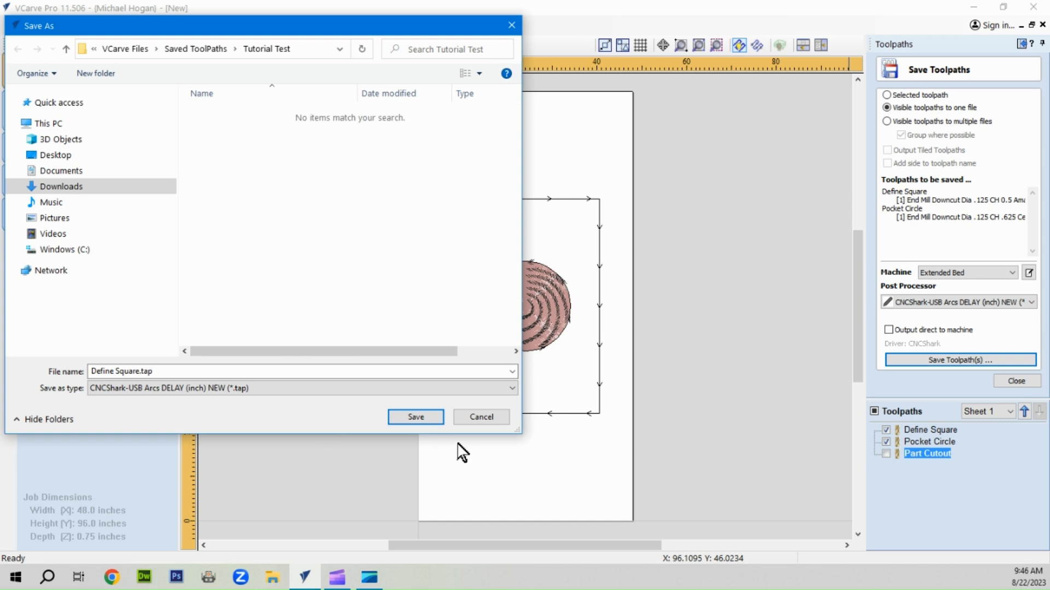
left_click(477, 419)
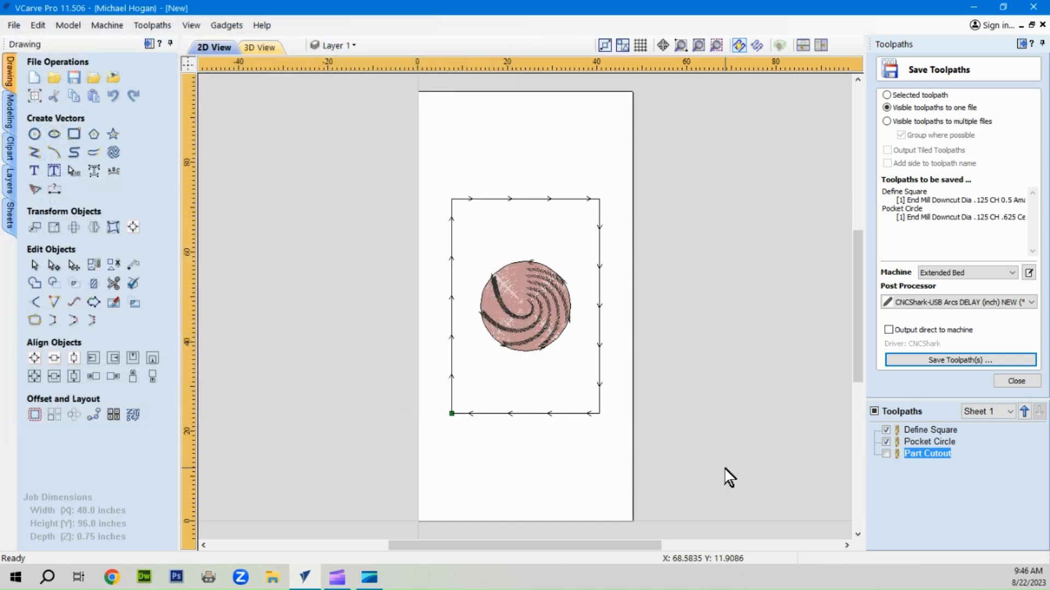
left_click(1017, 383)
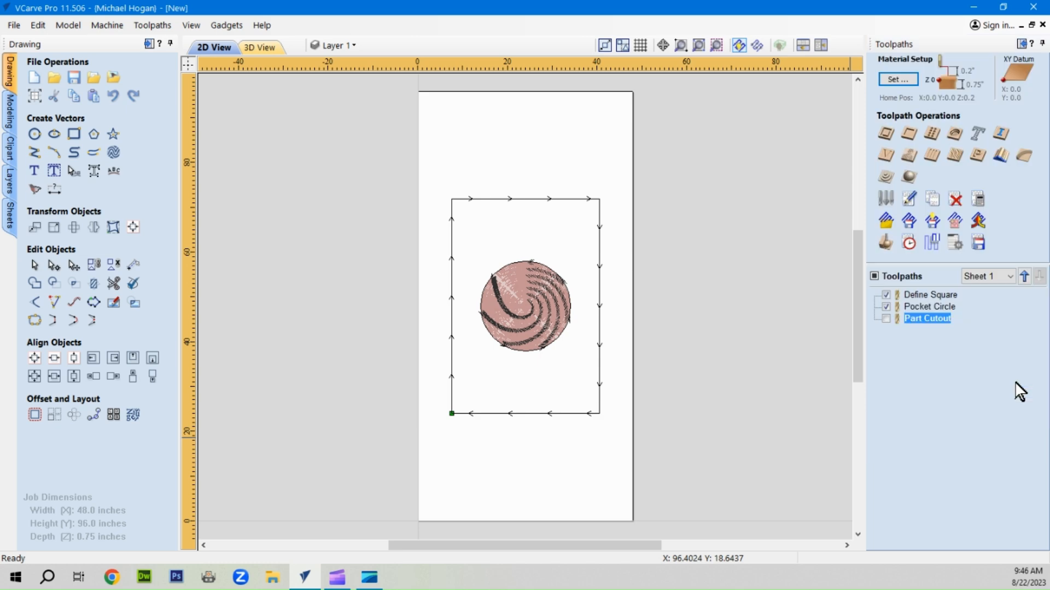
- Set up saving of visible toolpaths to multiple files with Group where possible off, and show all three toolpaths
left_click(875, 277)
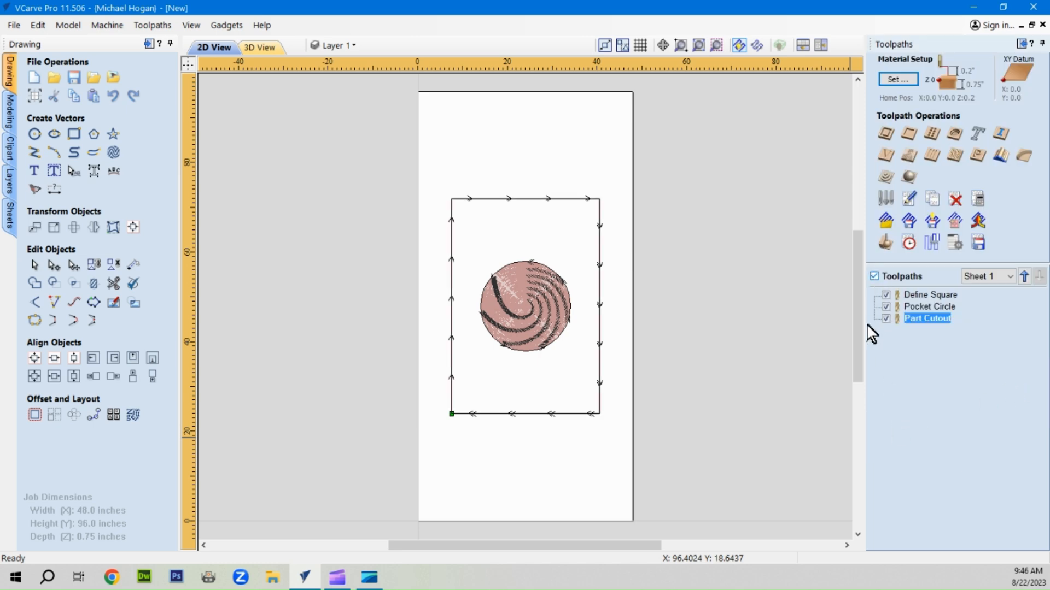
left_click(874, 276)
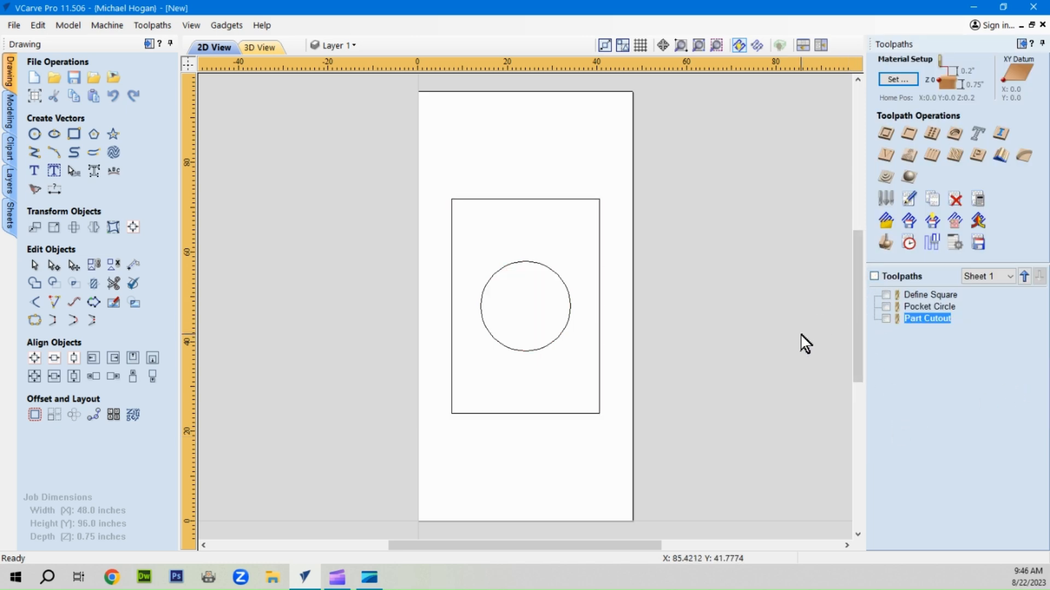
left_click(977, 242)
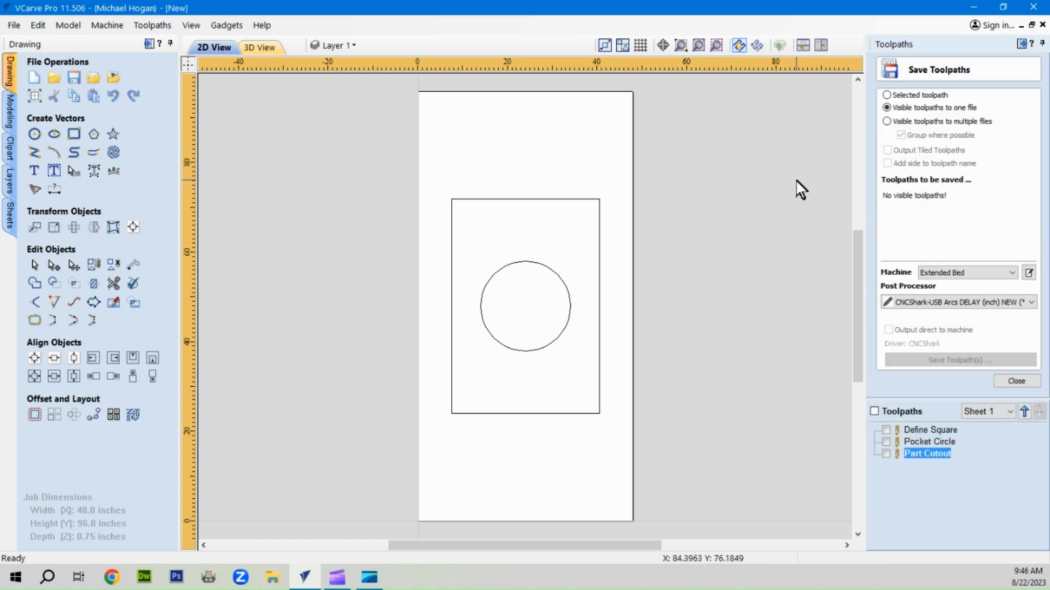
left_click(887, 121)
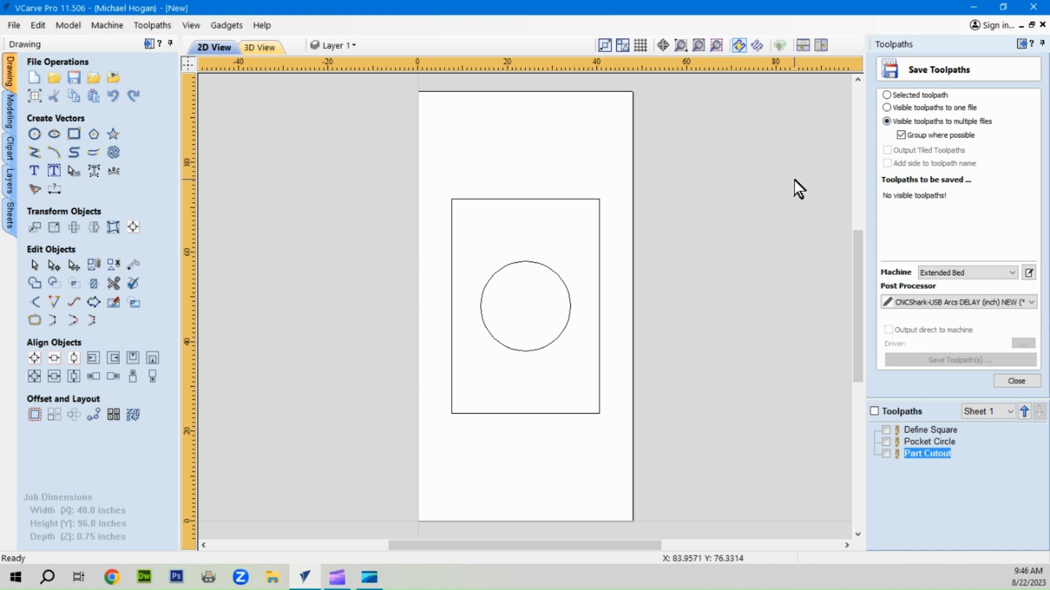
left_click(901, 136)
left_click(874, 411)
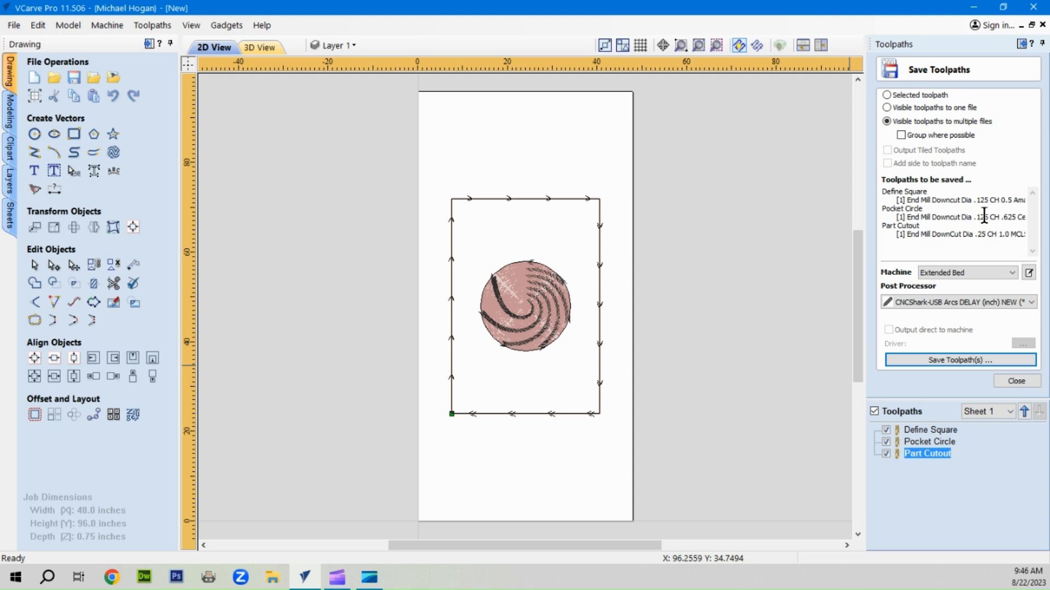
- Turn on Group where possible and save the toolpaths to the Tutorial Test folder under the base name Define Square
left_click(901, 135)
left_click(953, 361)
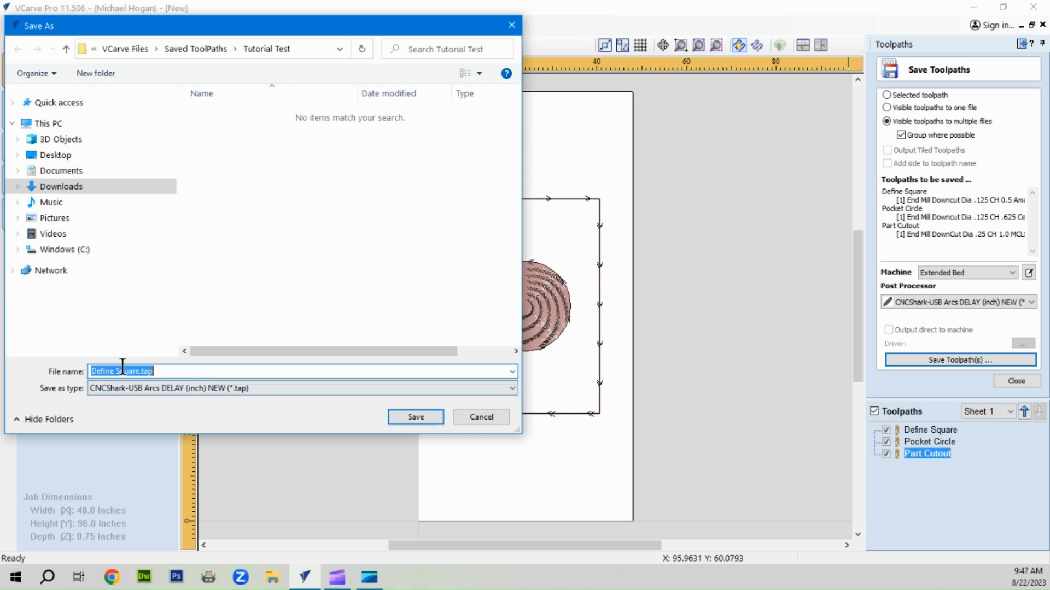
left_click(422, 418)
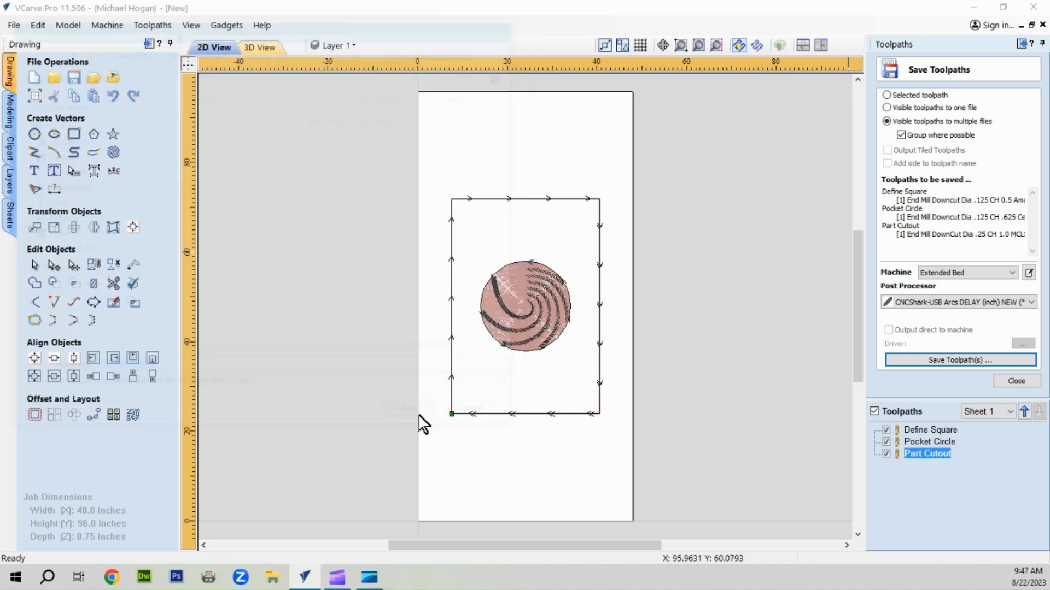
- Save the grouped toolpaths again under the base name Next, check the files in the Tutorial Test folder and leave without saving
left_click(957, 364)
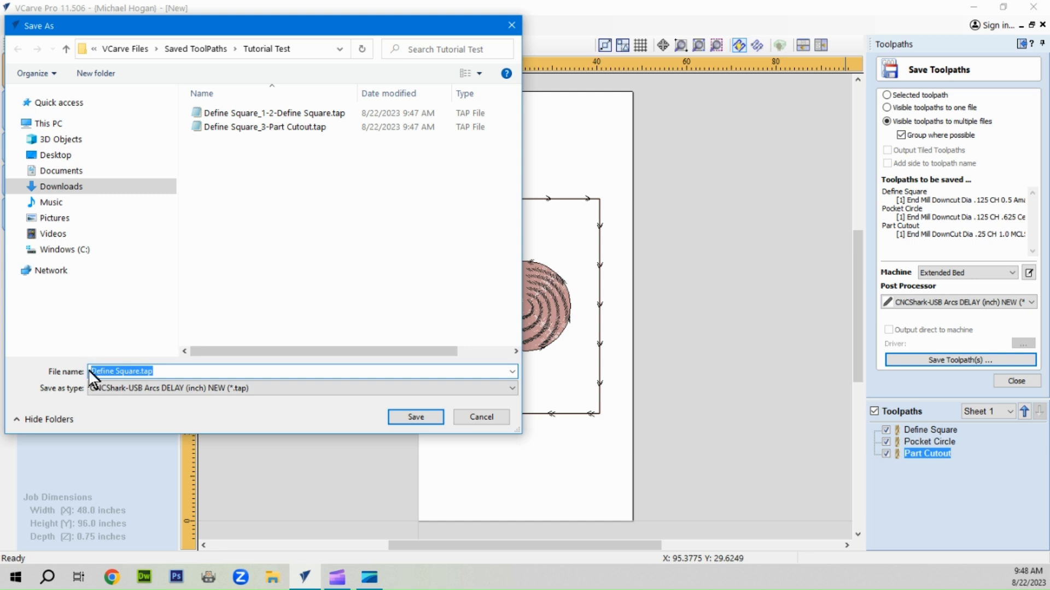
left_click_drag(92, 371, 140, 371)
type("N exty")
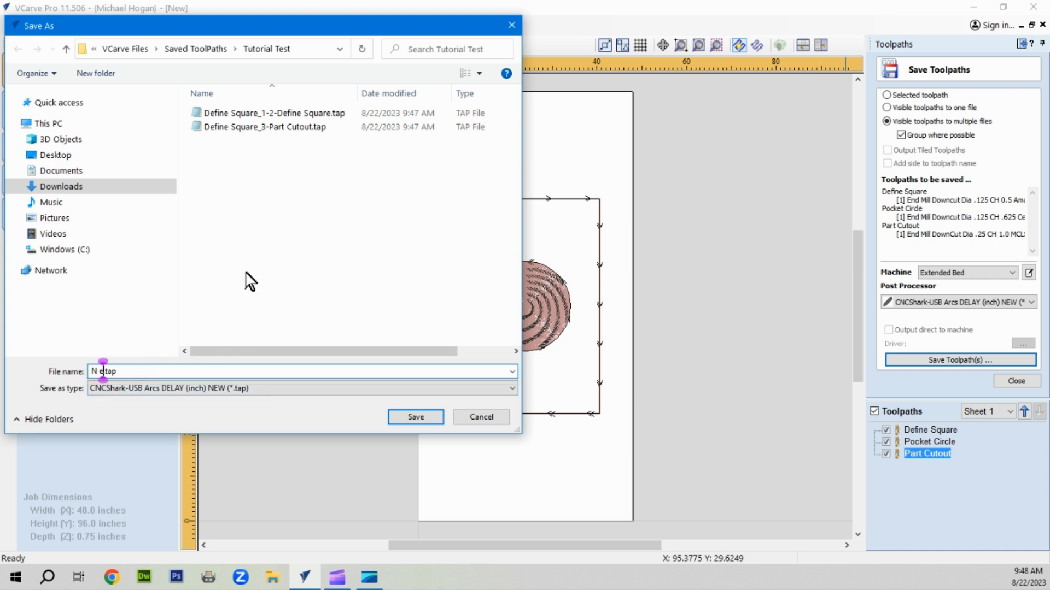
key("BackSpace")
key("BackSpace")
key("BackSpace")
key("BackSpace")
key("BackSpace")
type("e")
left_click(436, 416)
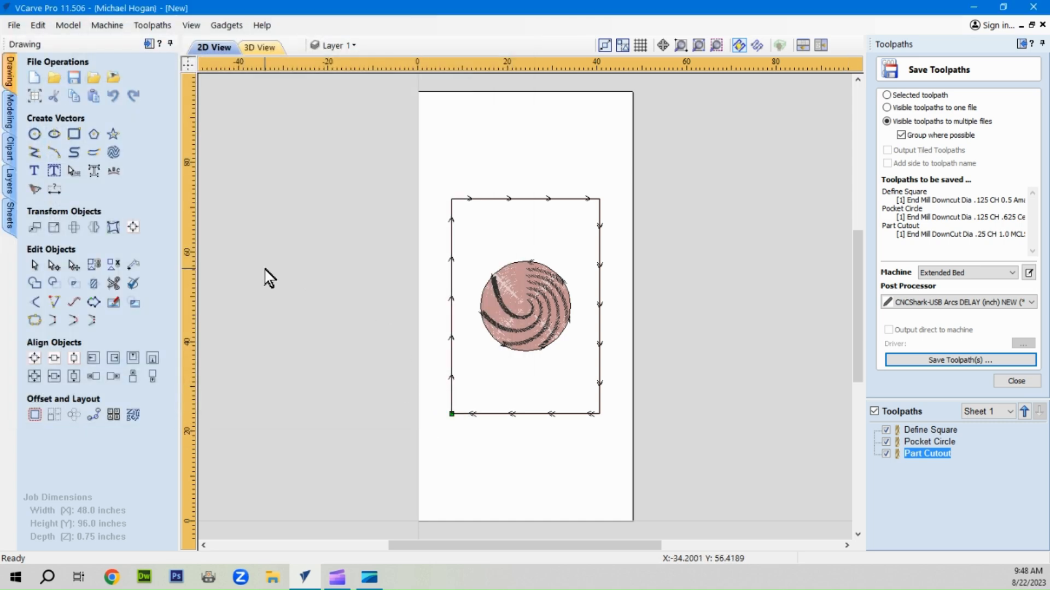
left_click(972, 361)
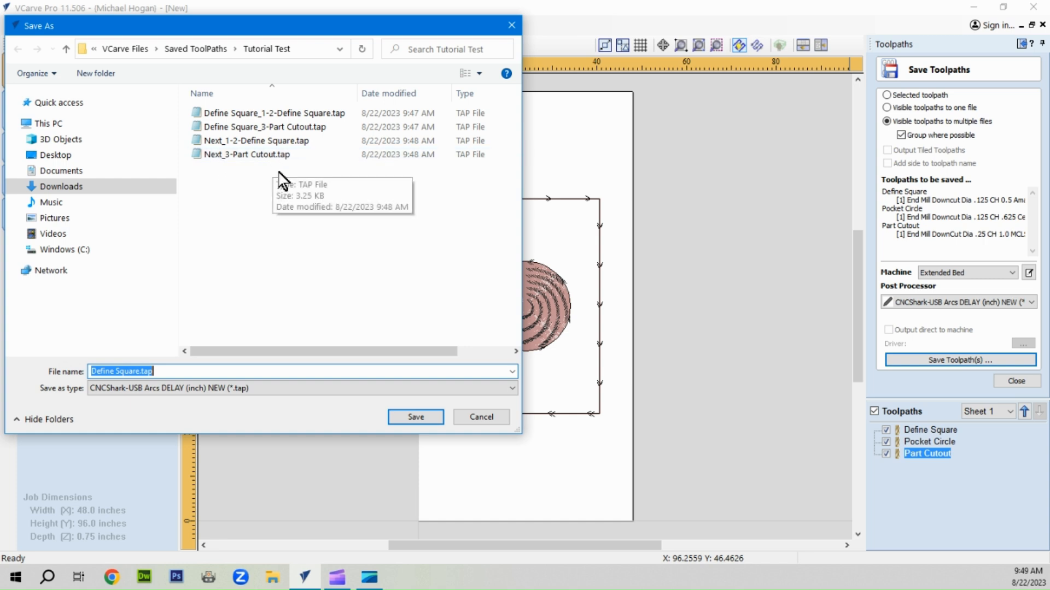
left_click(482, 417)
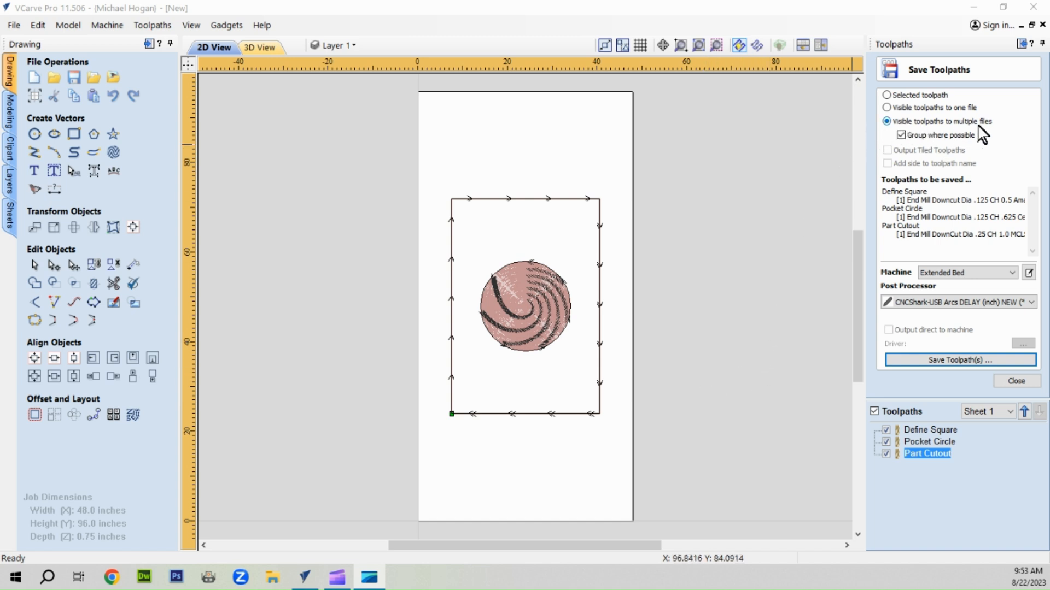
- Save the grouped toolpaths with only an underscore as the base name, overwriting the existing files
left_click(897, 360)
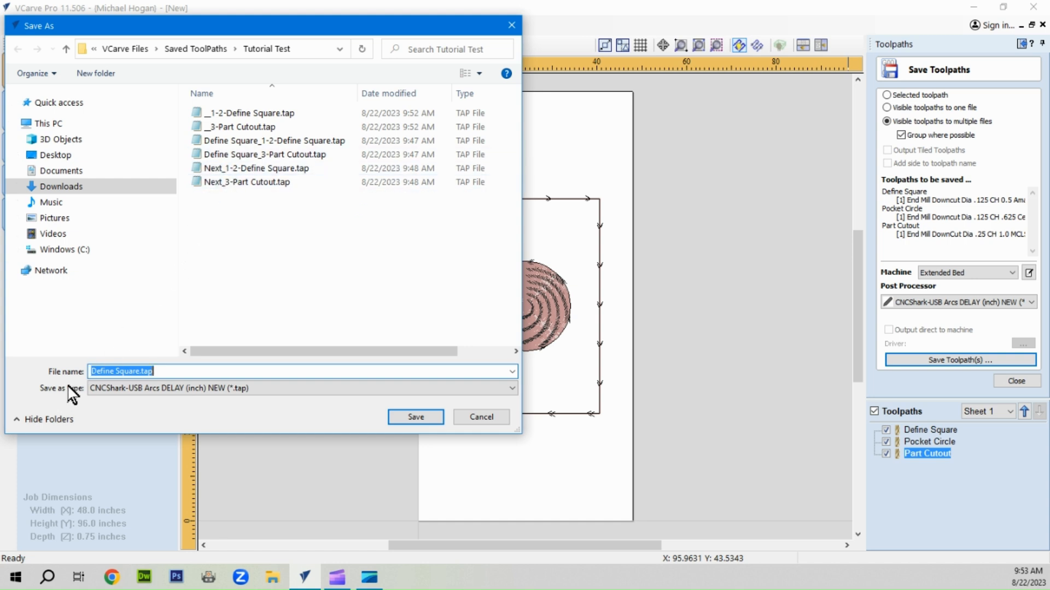
left_click_drag(93, 370, 129, 369)
key("BackSpace")
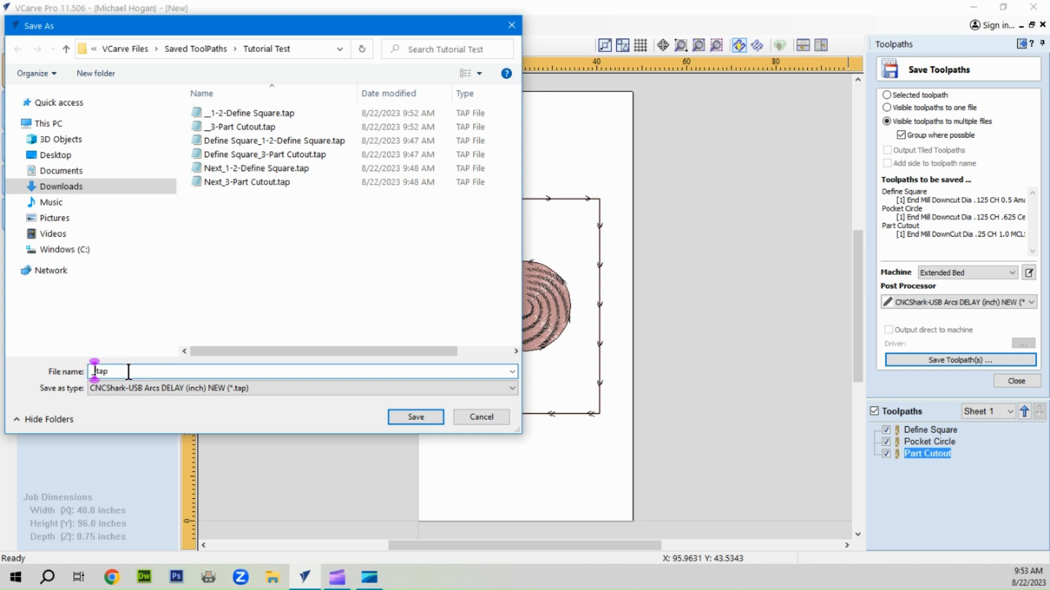
left_click(419, 418)
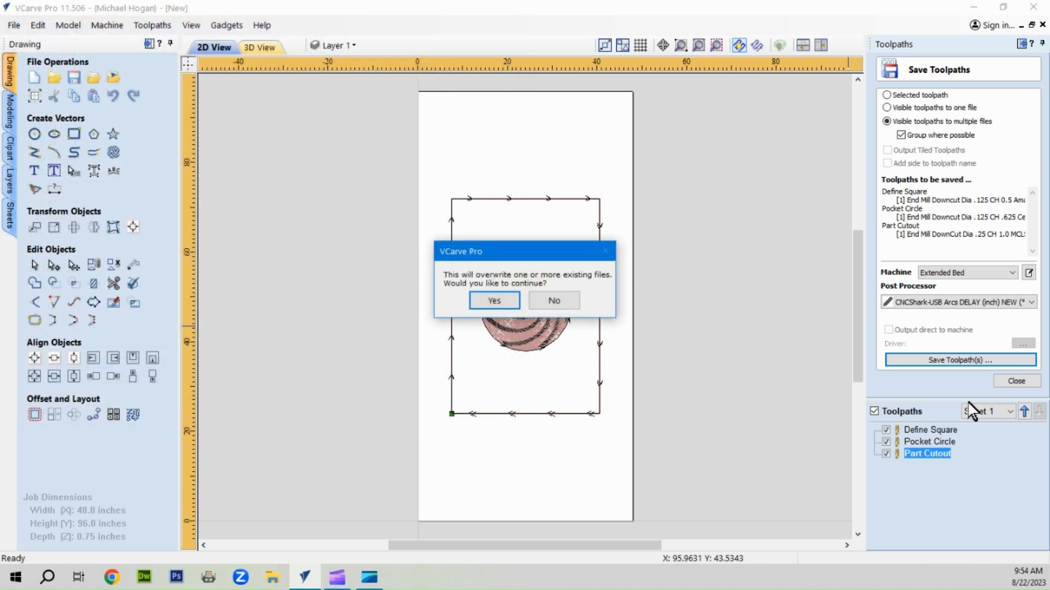
left_click(498, 301)
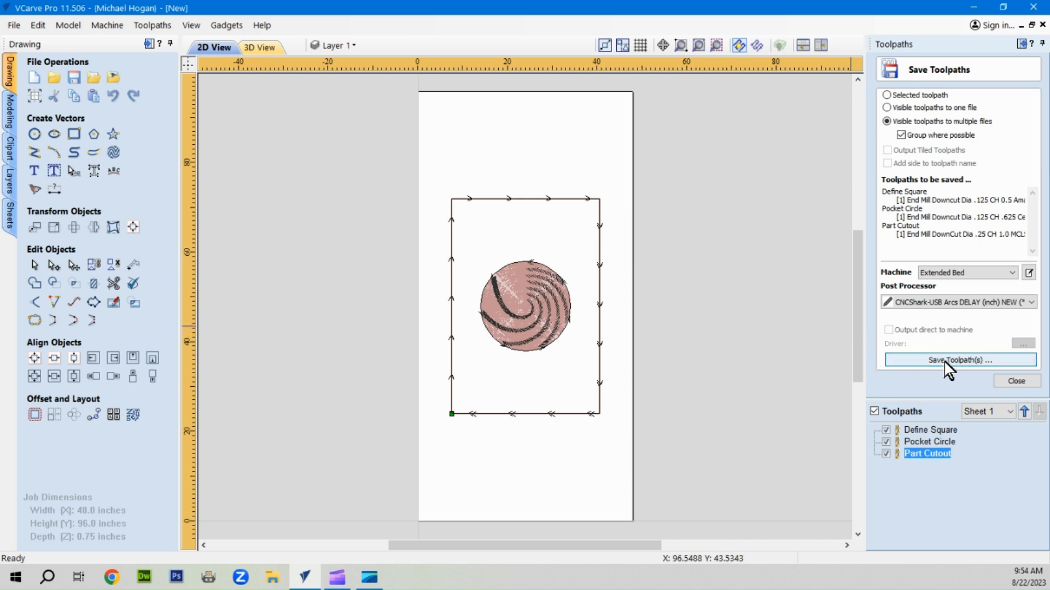
- Examine the underscore-named Define Square file in the Tutorial Test folder, cancel the save and close the toolpath saving options
left_click(961, 361)
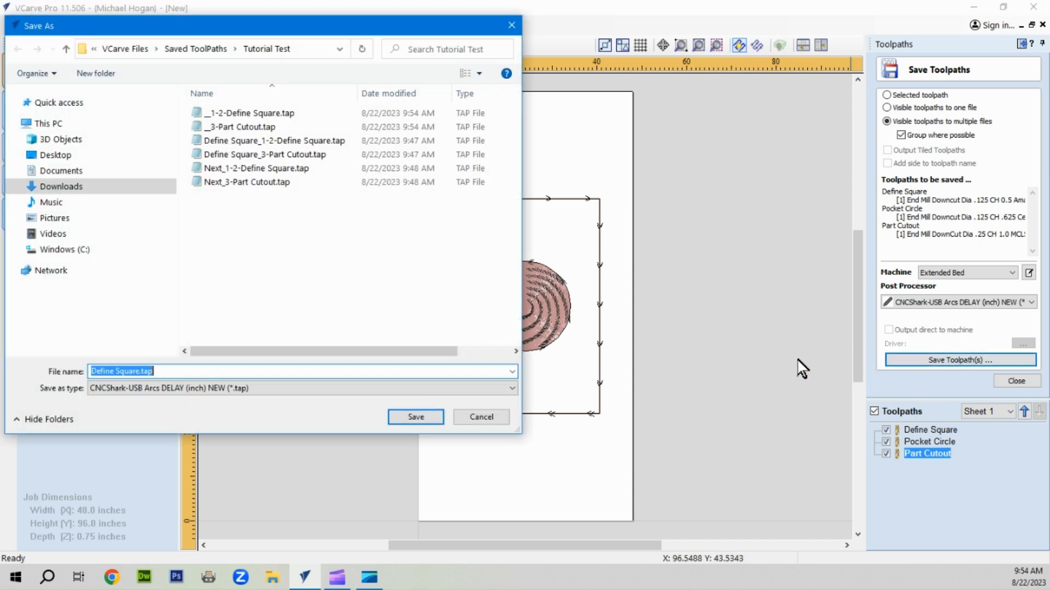
left_click(201, 112)
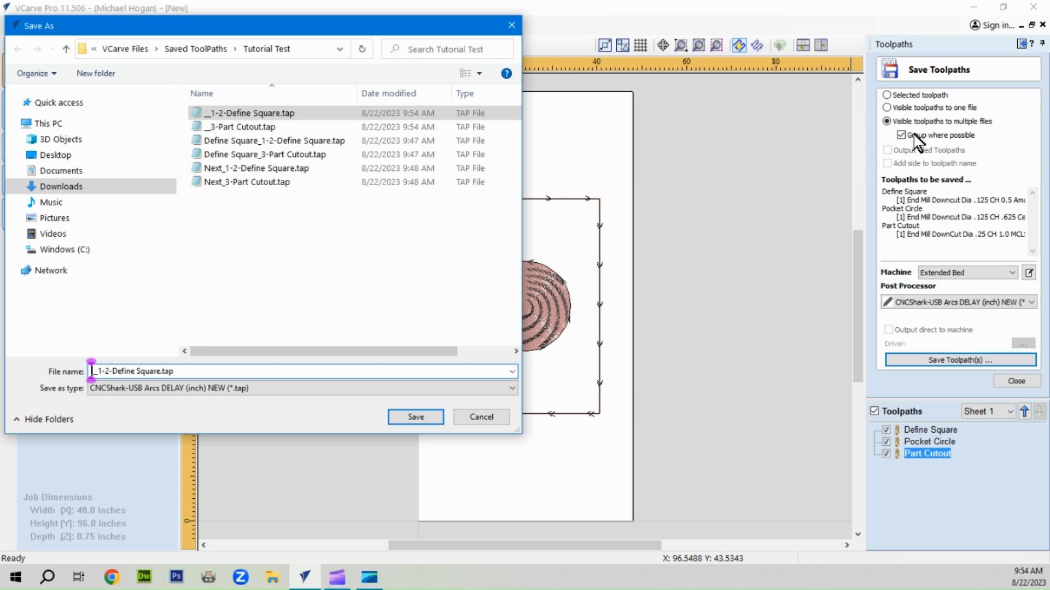
left_click(483, 417)
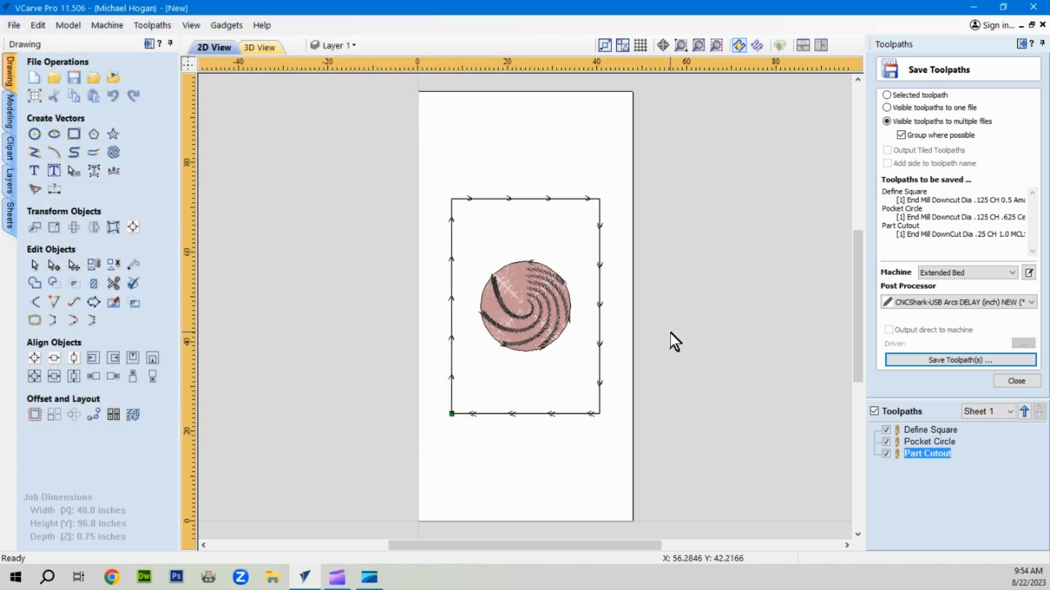
left_click(1016, 382)
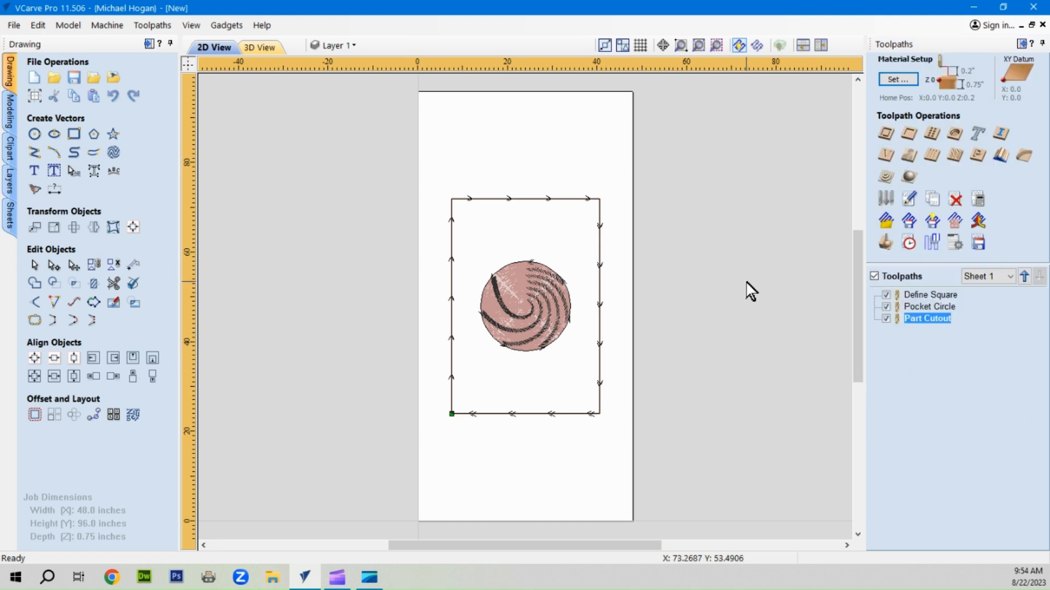